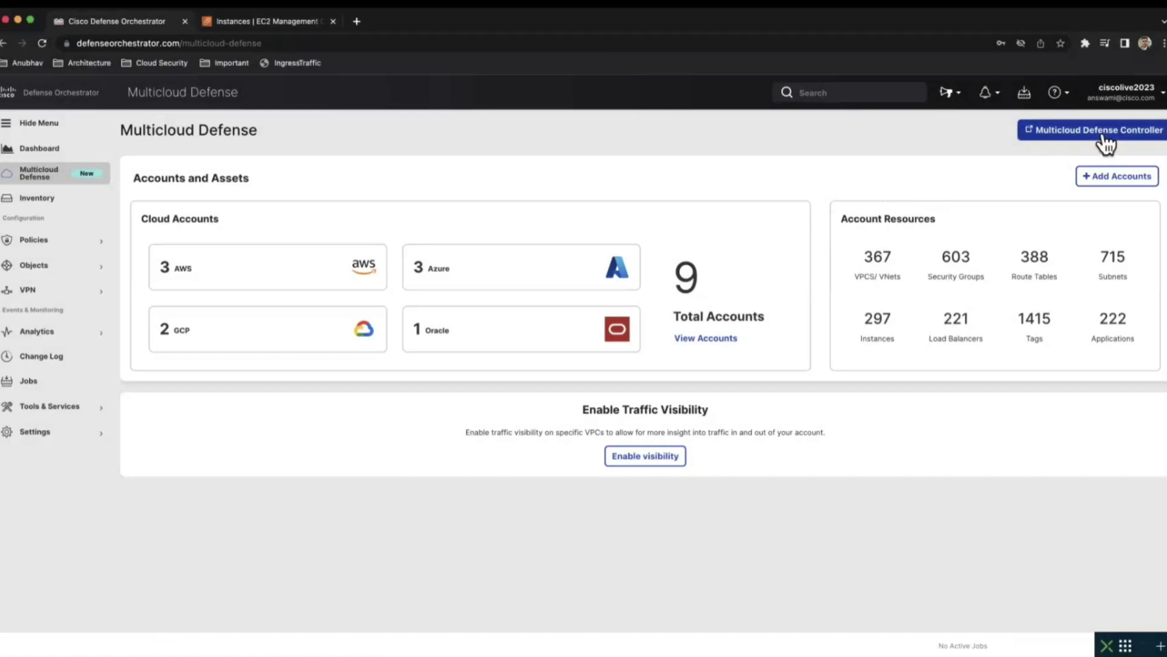
Open the Multicloud Defense Controller and review the dashboard's account resources, malicious traffic, DNS traffic and security considerations.
click(1103, 132)
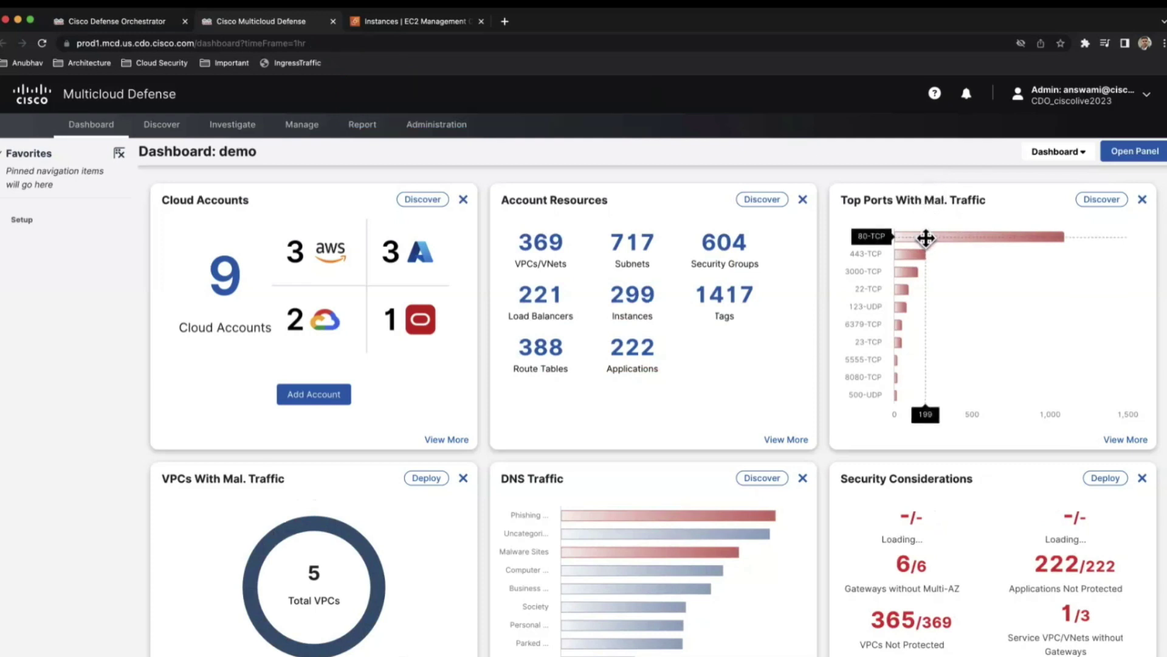
scroll(926, 239, down, 3)
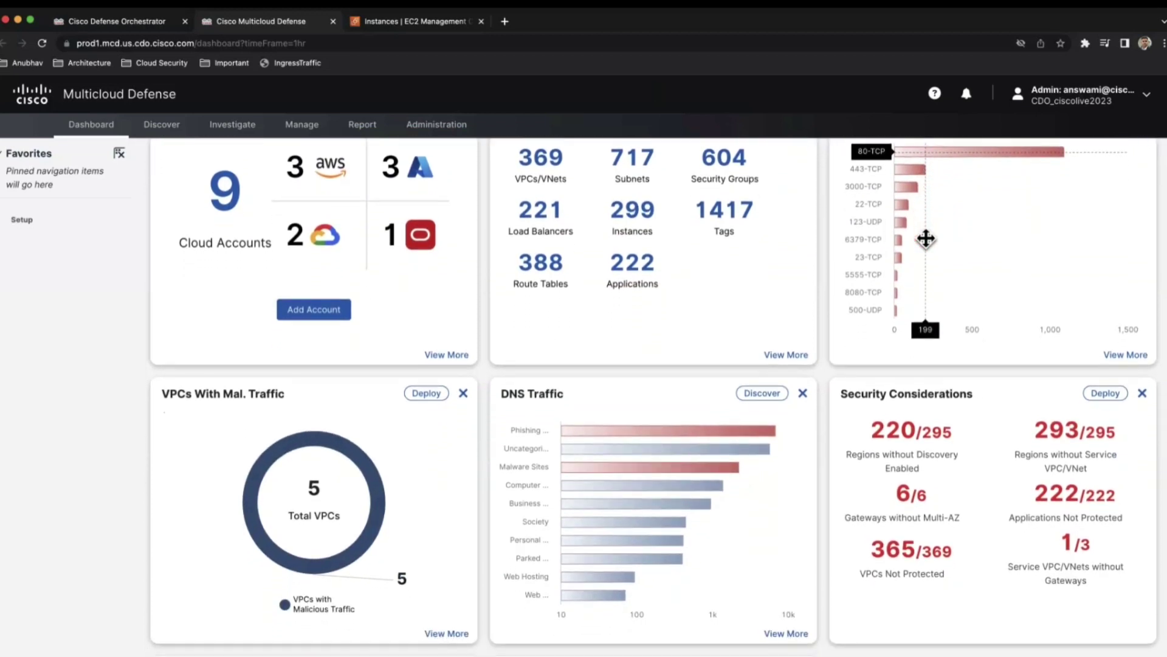
scroll(926, 239, down, 3)
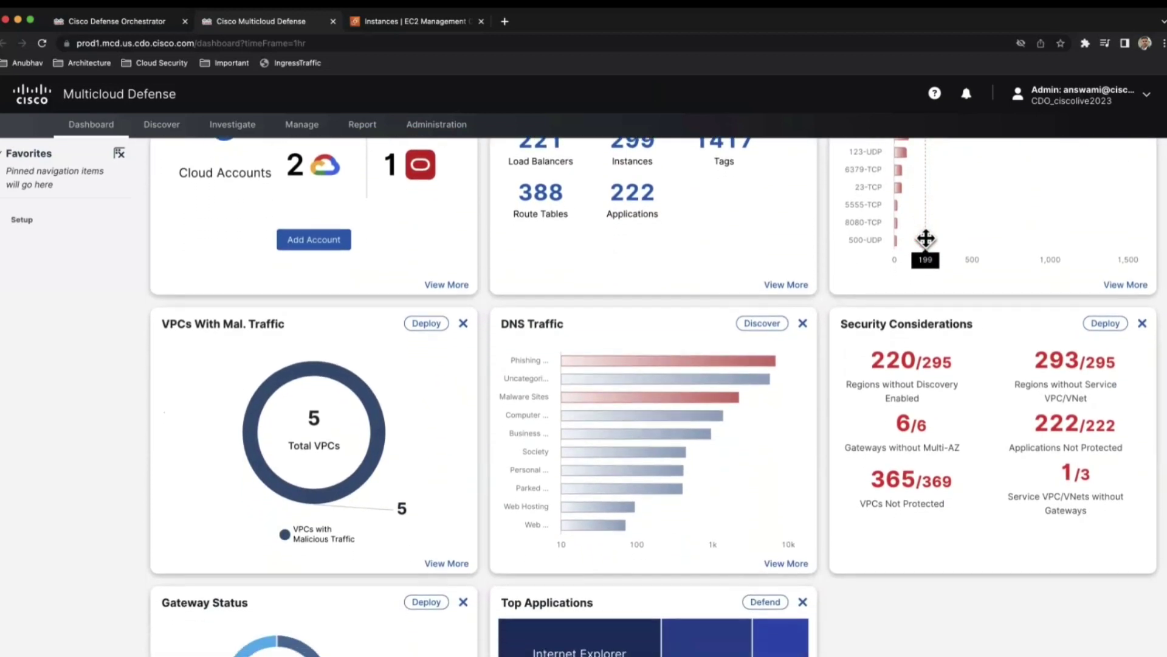
scroll(926, 239, down, 2)
scroll(926, 238, down, 3)
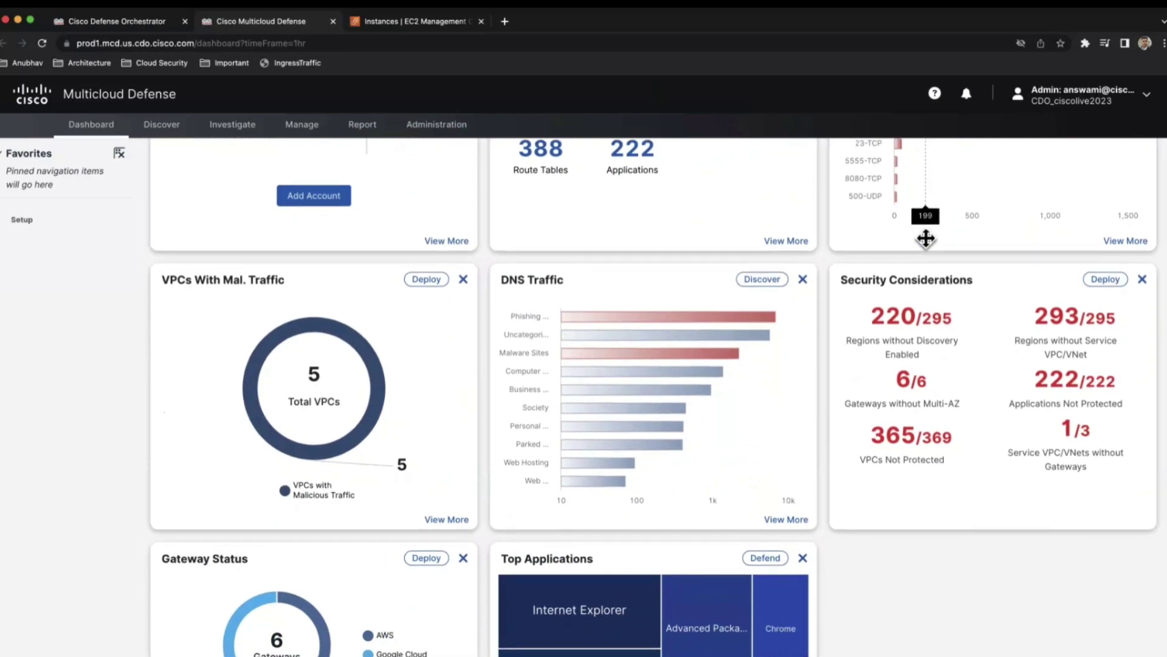
scroll(926, 238, down, 2)
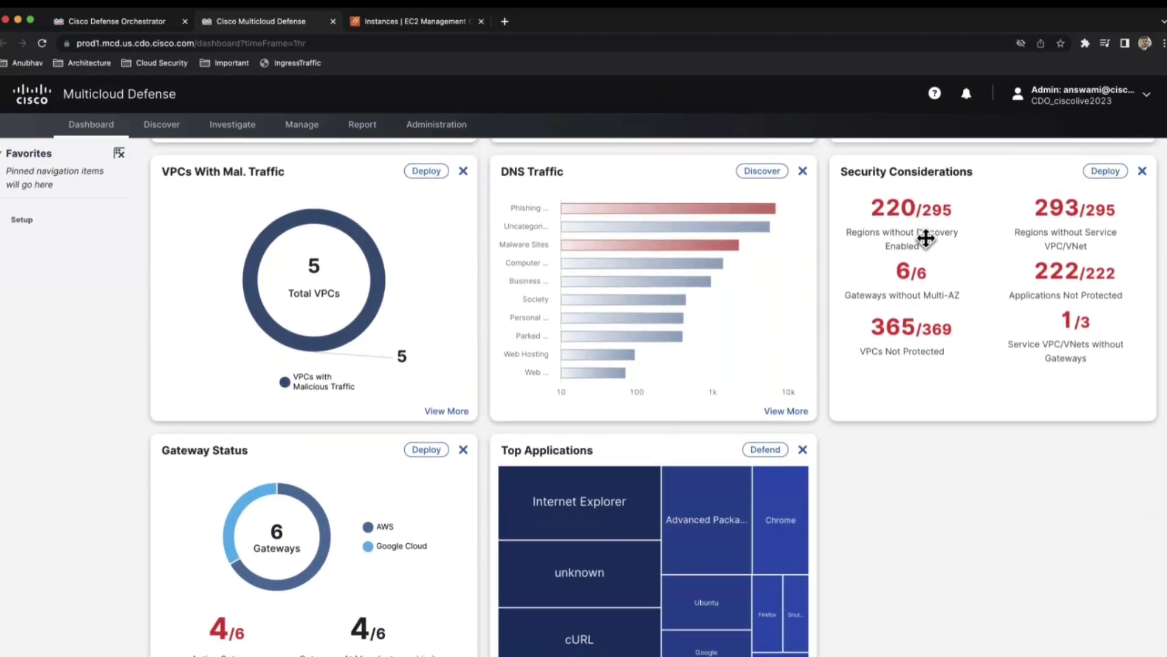
scroll(926, 238, down, 5)
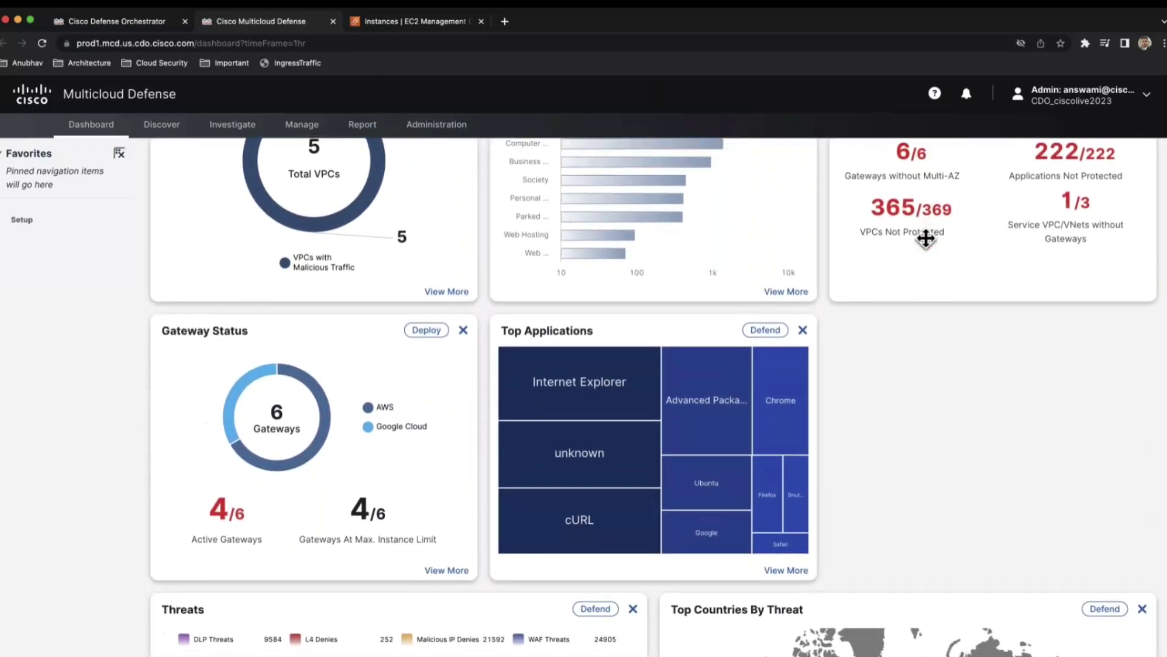
Examine the dashboard's gateway status, top applications, threats, top countries by threat and exfiltration attempts.
scroll(926, 238, down, 2)
scroll(926, 239, down, 2)
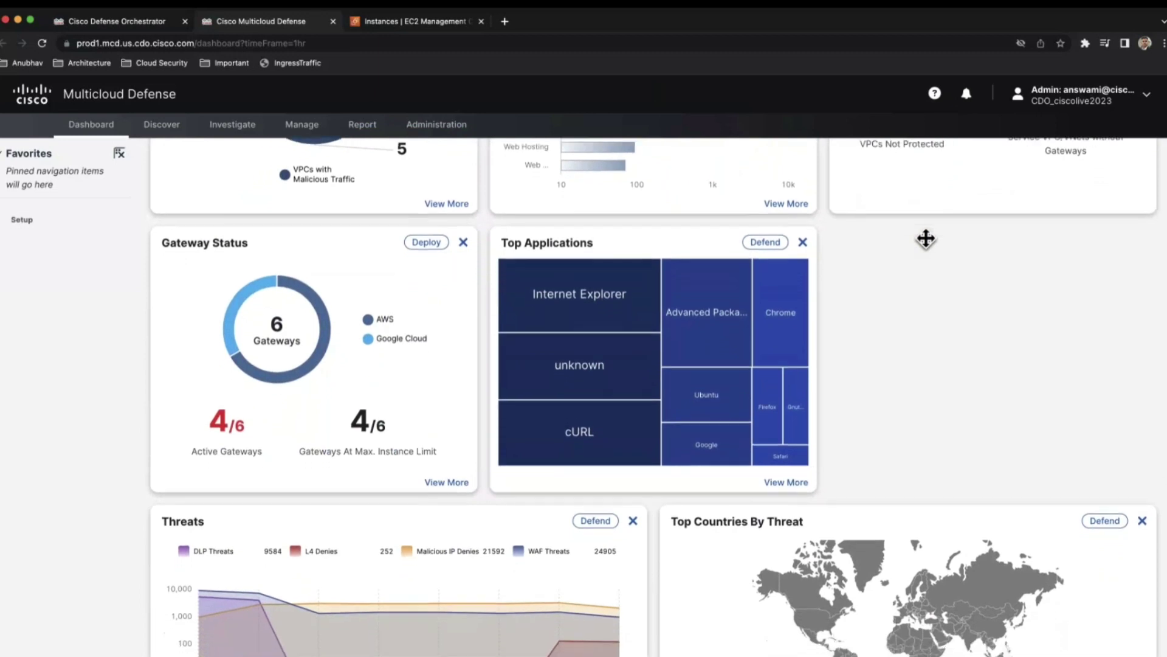
scroll(926, 241, down, 4)
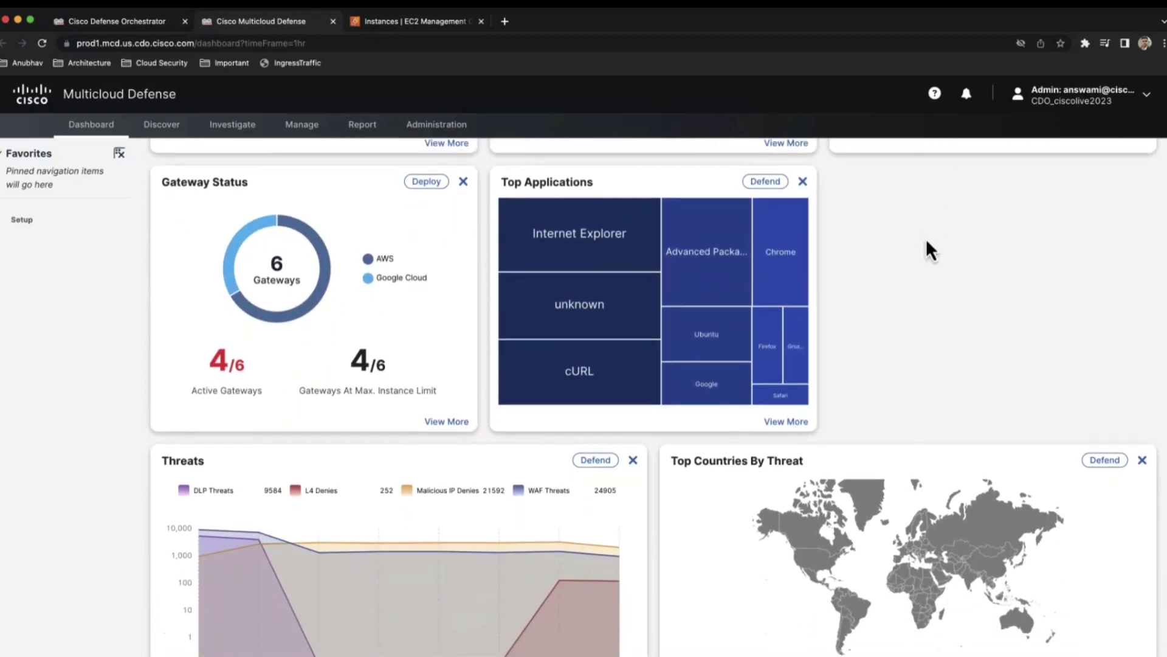
scroll(926, 241, down, 4)
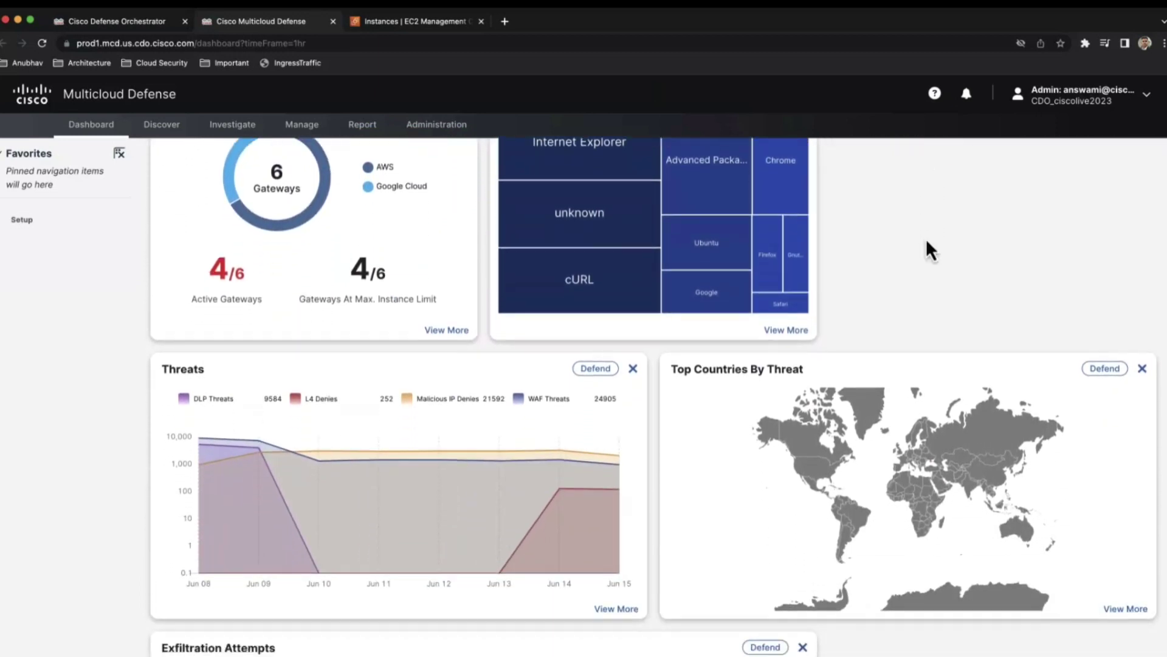
scroll(926, 242, down, 2)
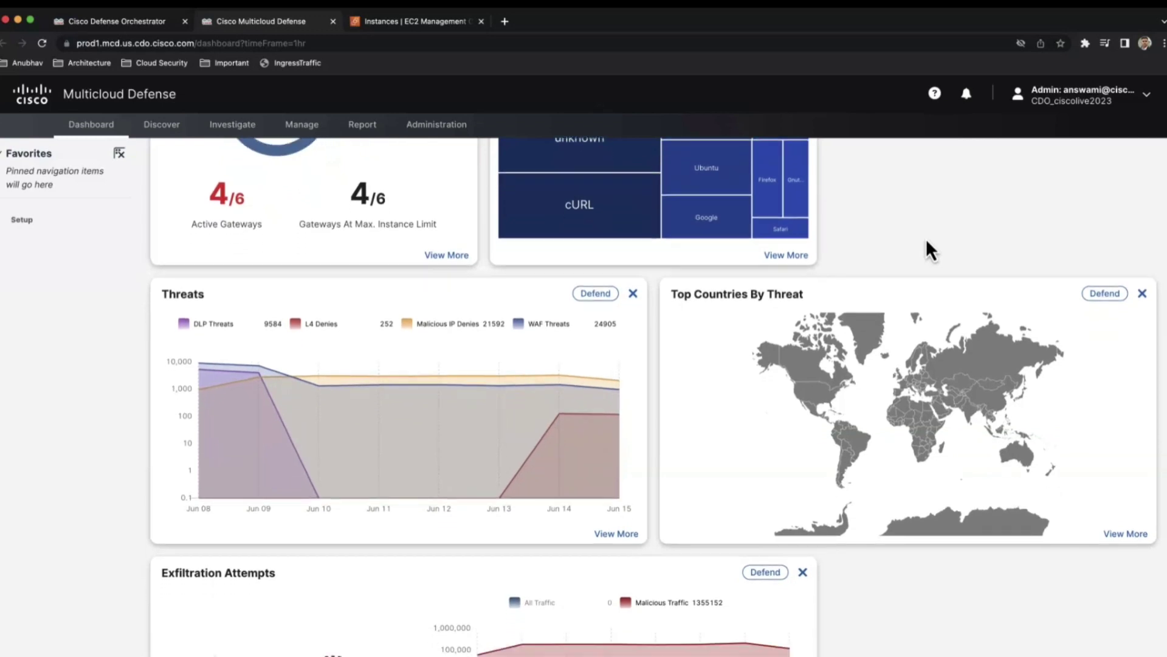
scroll(926, 242, down, 3)
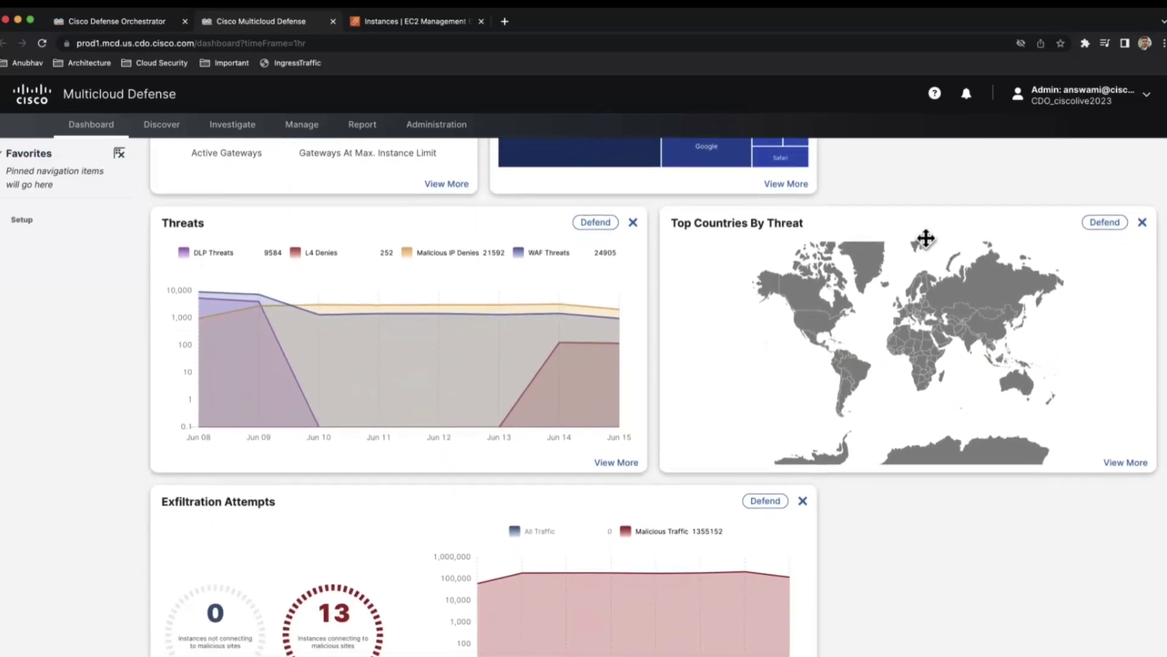
scroll(926, 239, down, 3)
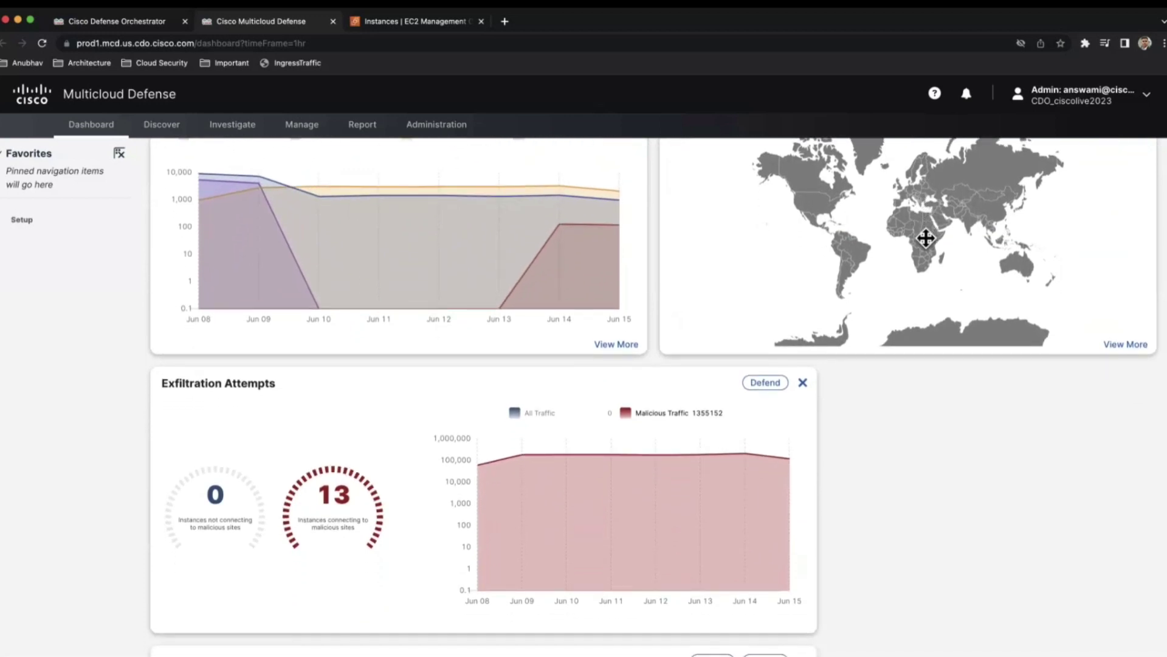
scroll(926, 238, up, 4)
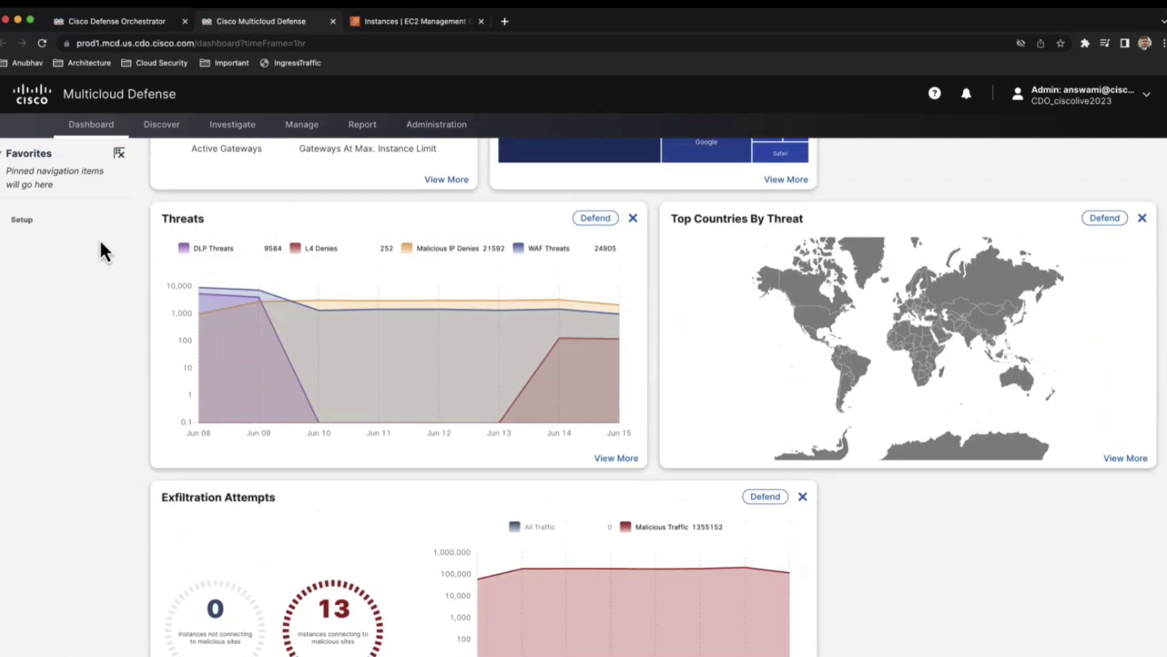
Open the setup page, and examine the log charts and discovery inventory in the Discovery Summary.
click(34, 221)
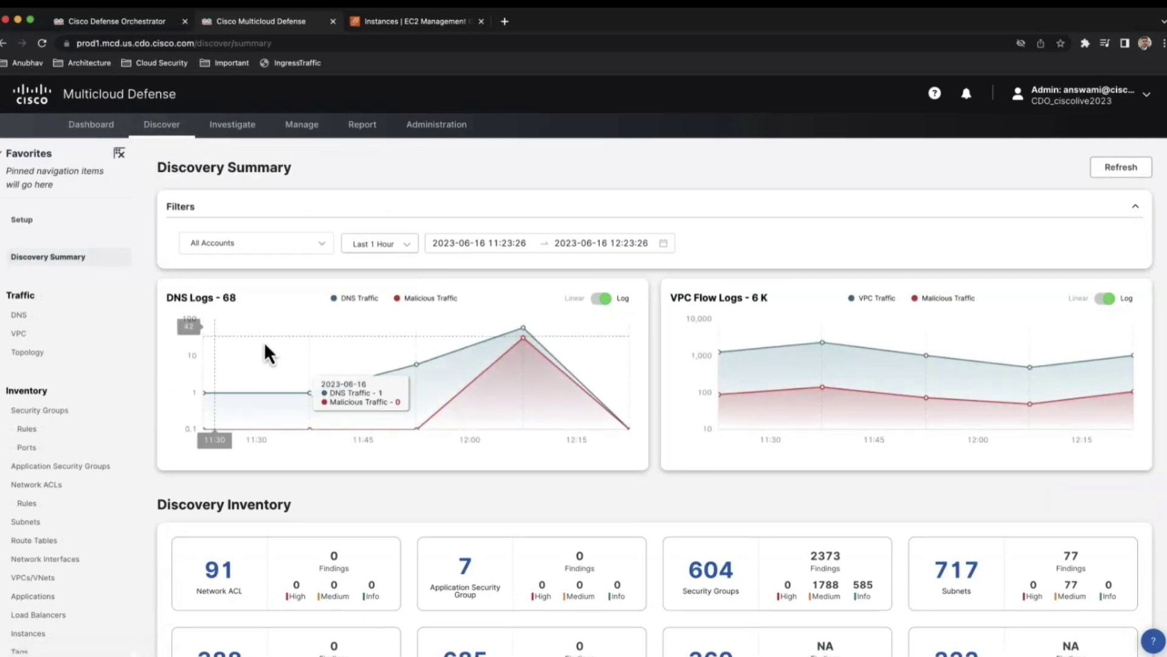
scroll(265, 344, down, 2)
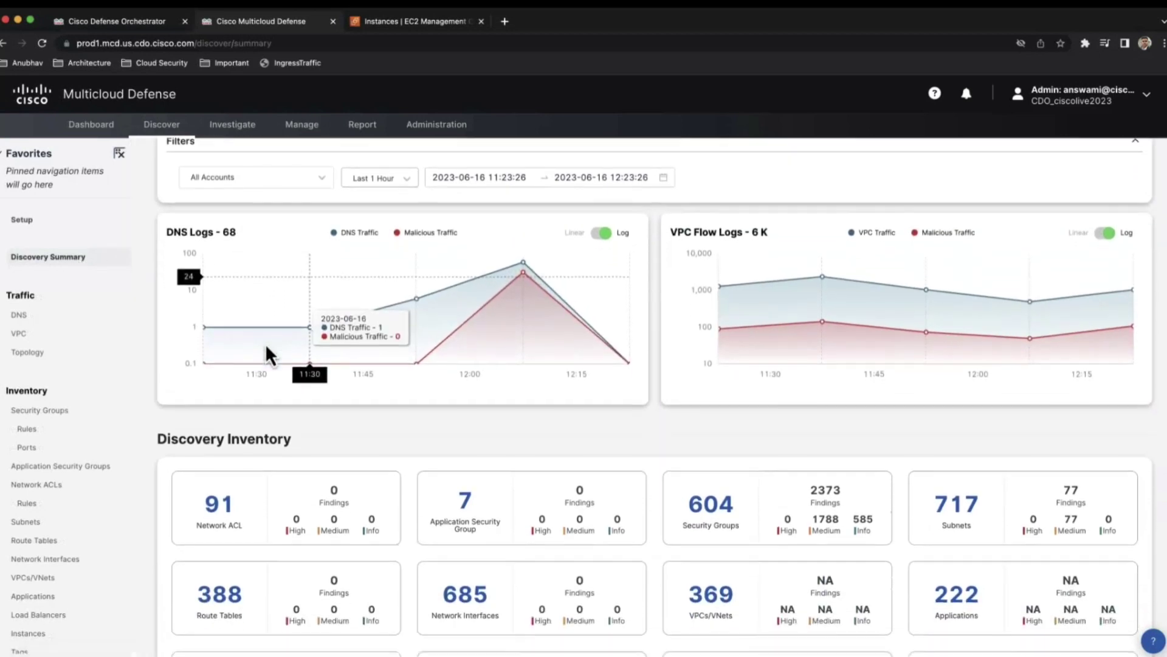
scroll(266, 347, down, 2)
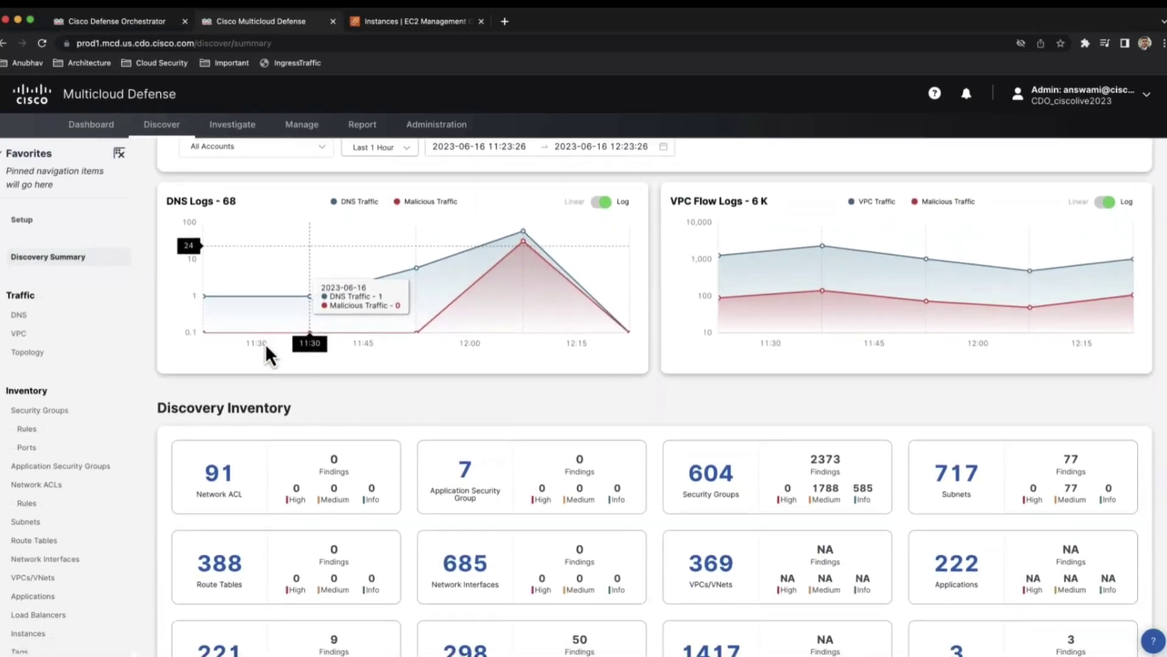
scroll(266, 346, down, 1)
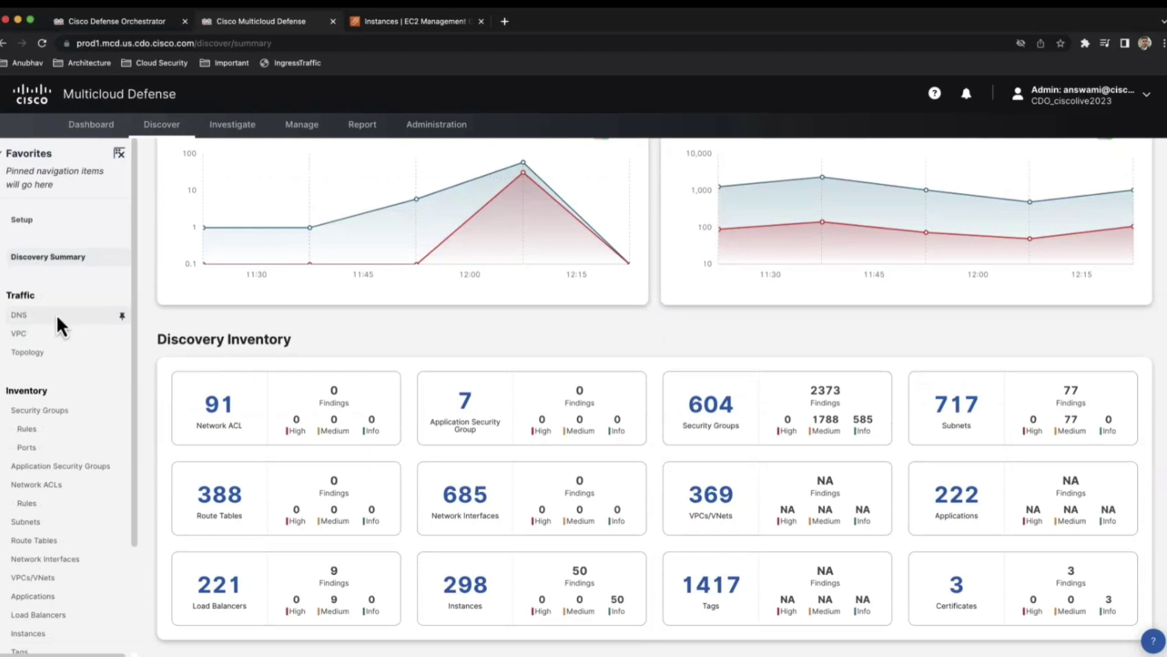
Open the discovered DNS traffic and examine its log chart, traffic categories and destination countries.
click(20, 316)
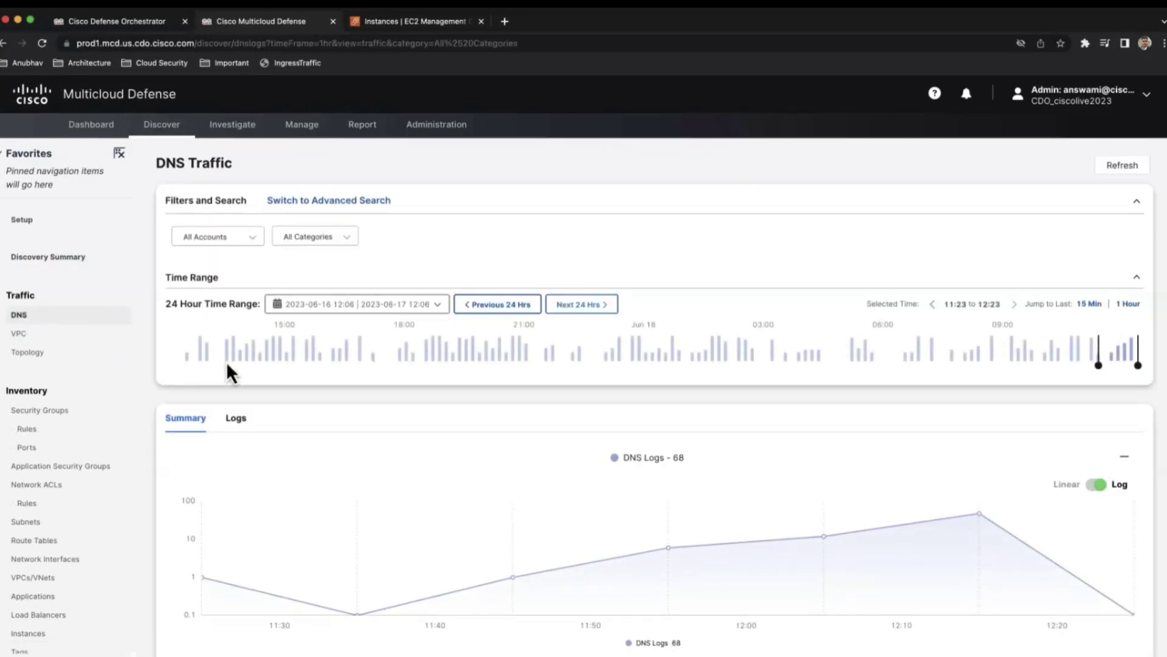
scroll(226, 361, down, 2)
scroll(227, 361, down, 3)
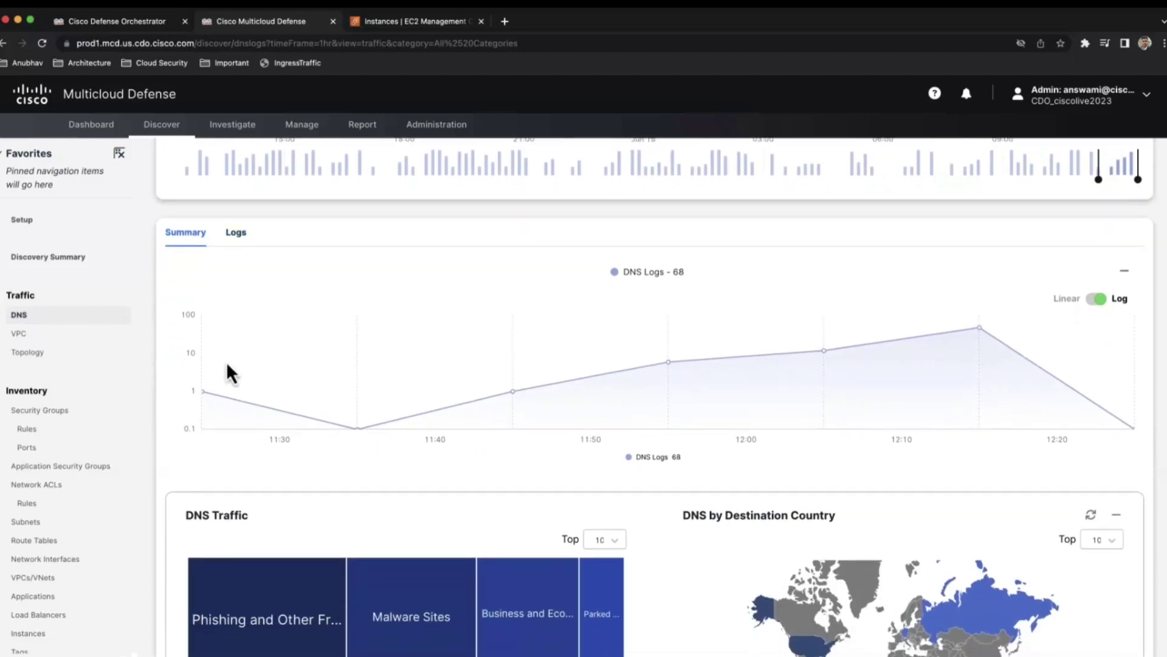
scroll(226, 361, down, 2)
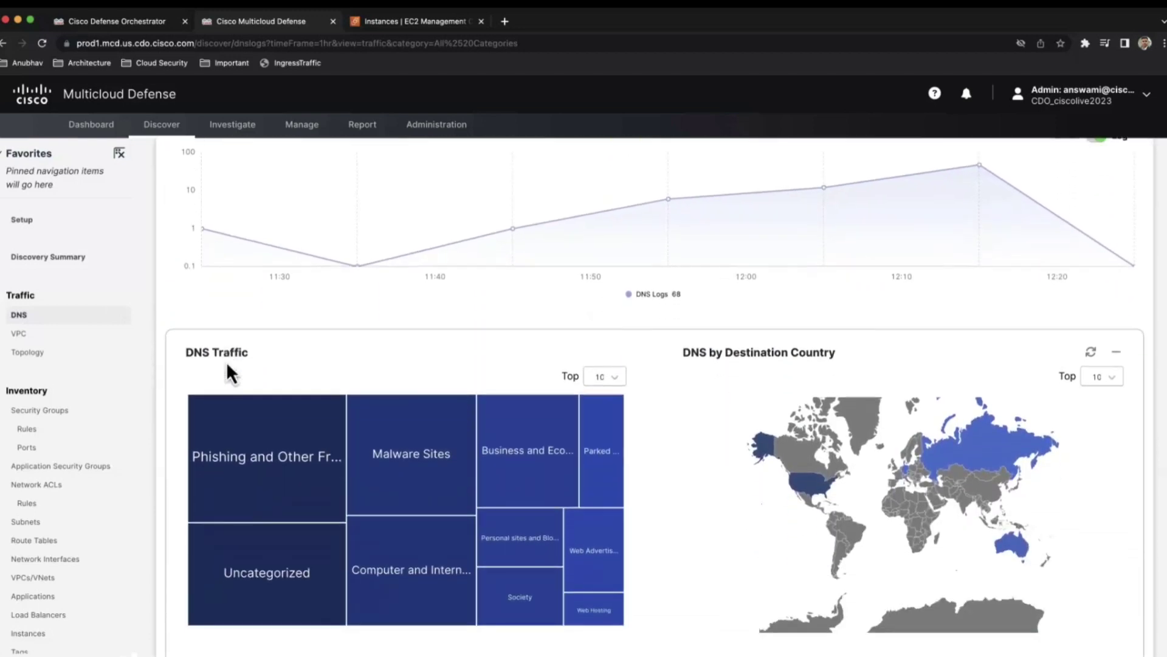
scroll(226, 361, down, 1)
scroll(226, 361, down, 1)
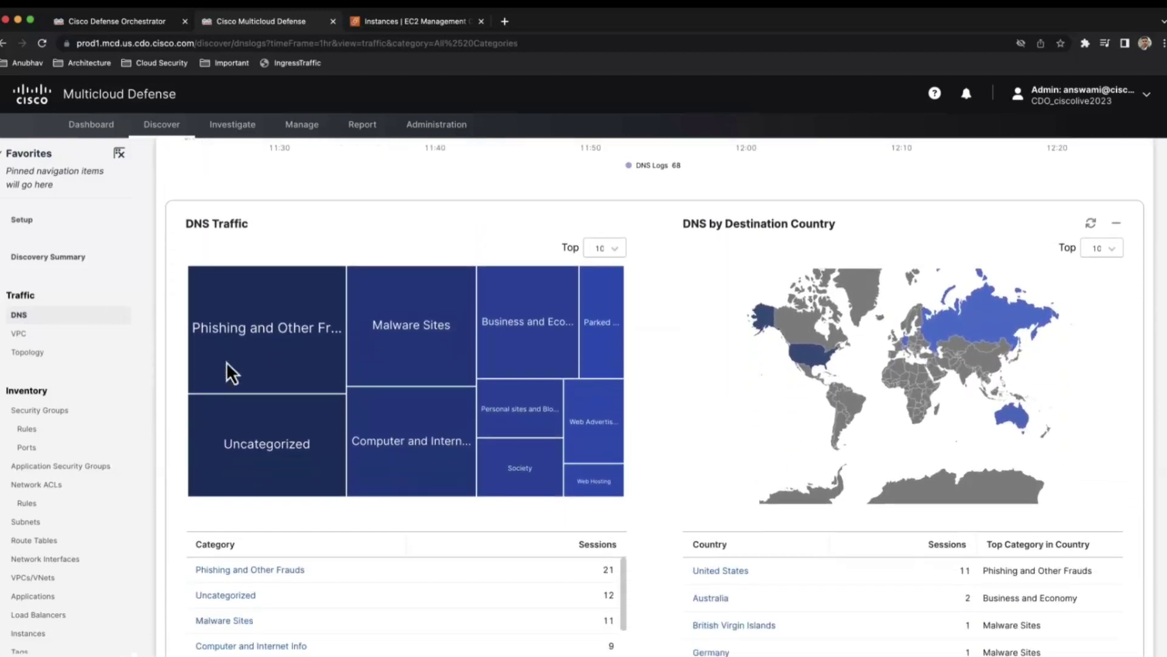
scroll(226, 361, down, 1)
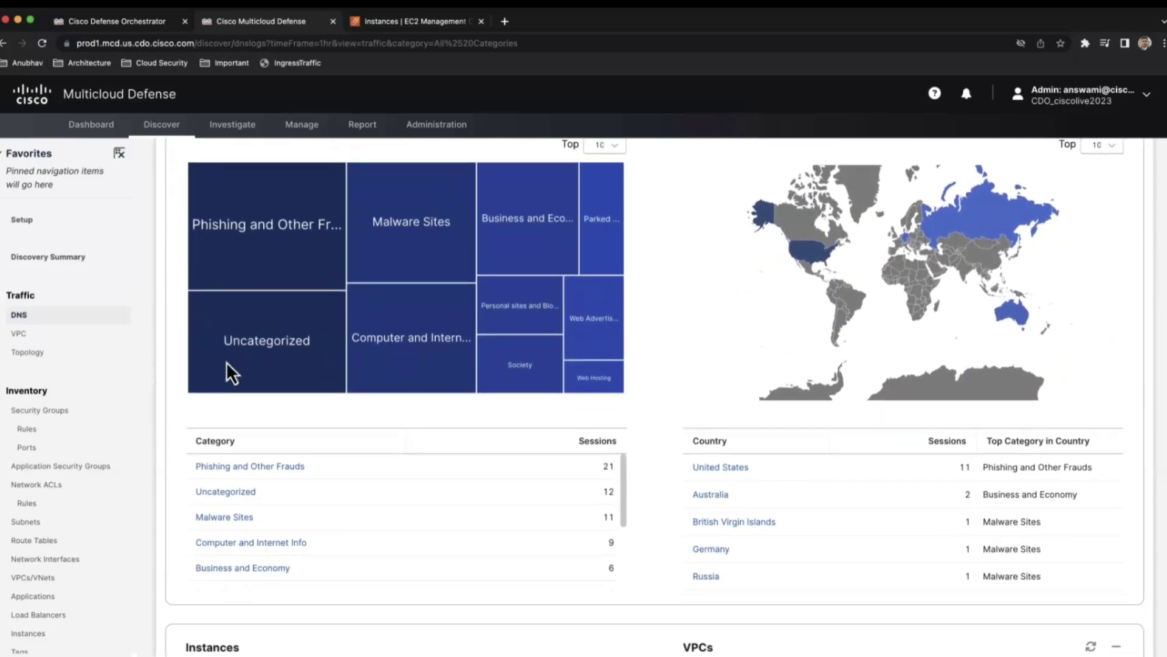
scroll(226, 361, down, 1)
scroll(227, 365, down, 2)
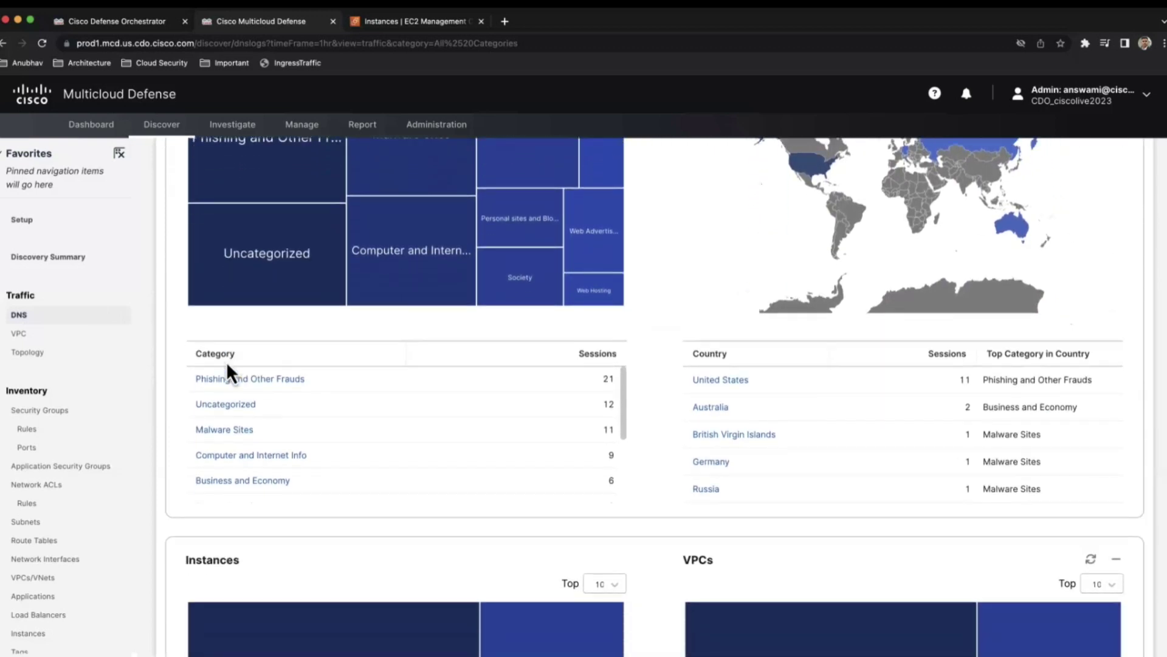
scroll(226, 361, down, 4)
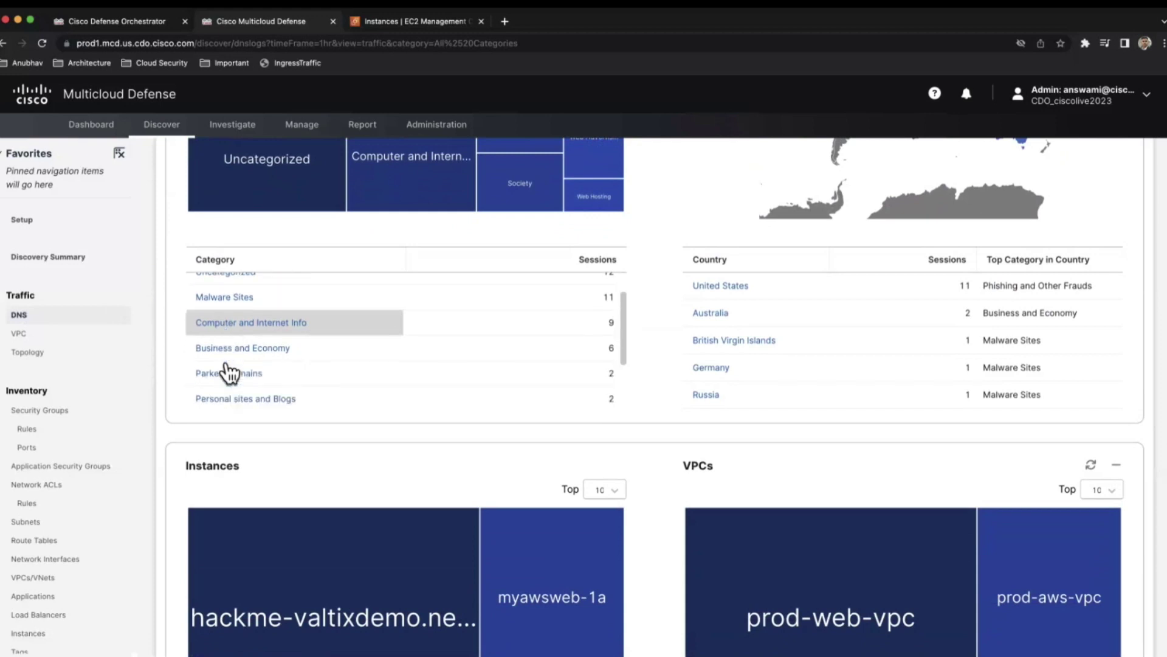
scroll(229, 373, down, 5)
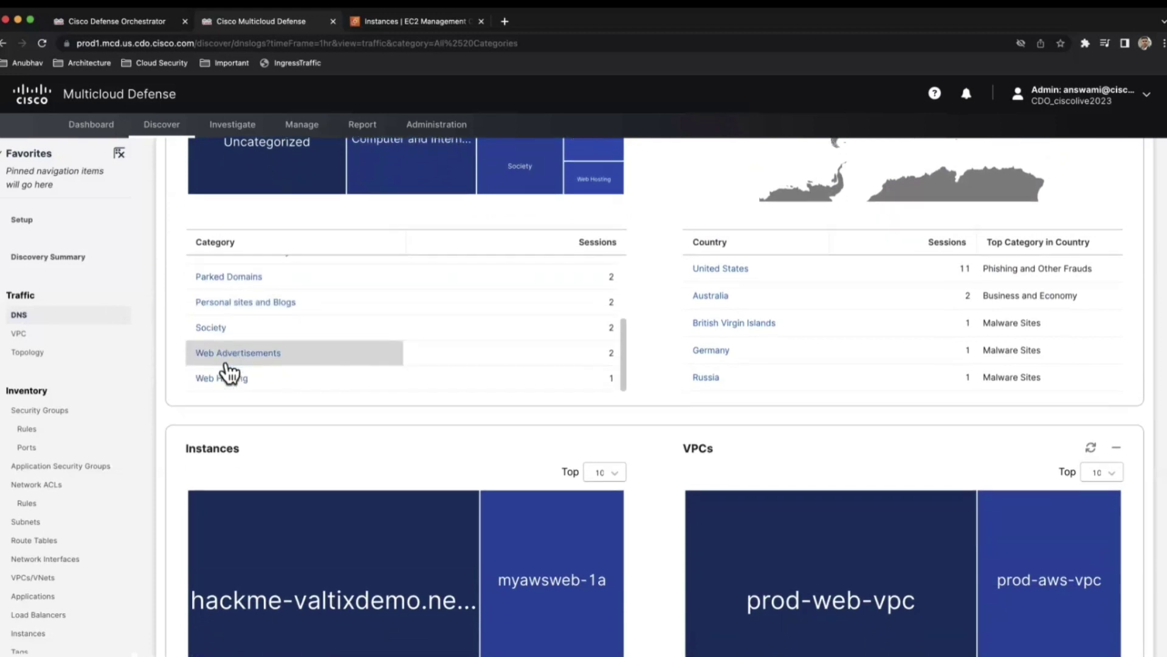
Examine the DNS traffic by instance and VPC, along with the top FQDNs and CSP services.
scroll(230, 372, down, 4)
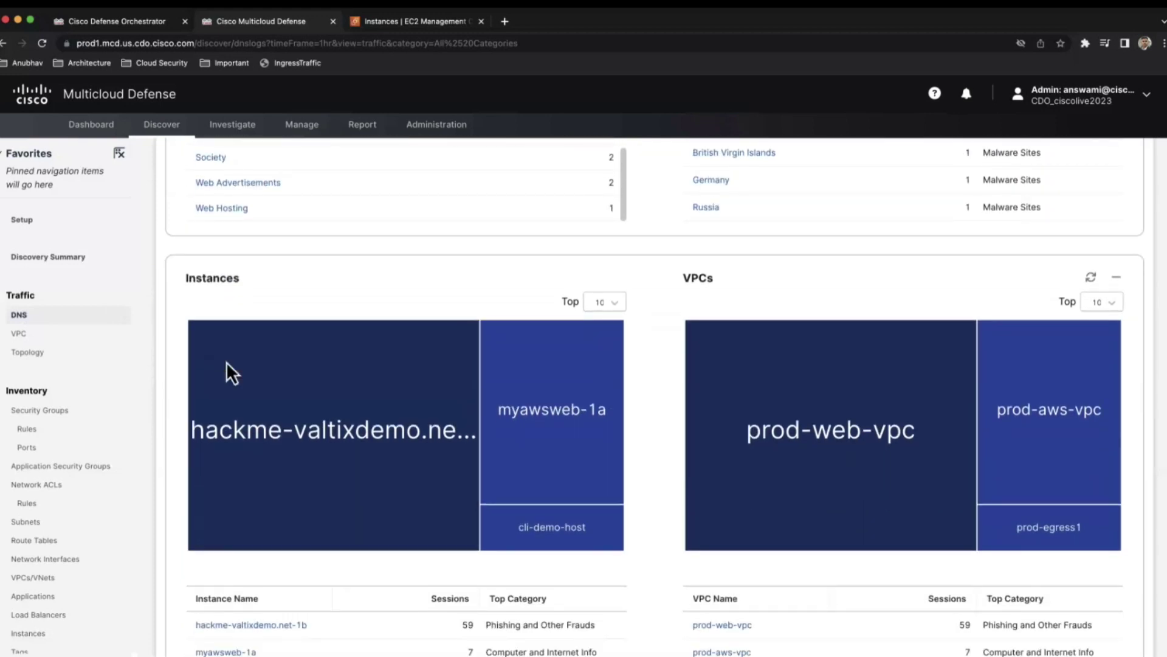
scroll(226, 362, down, 5)
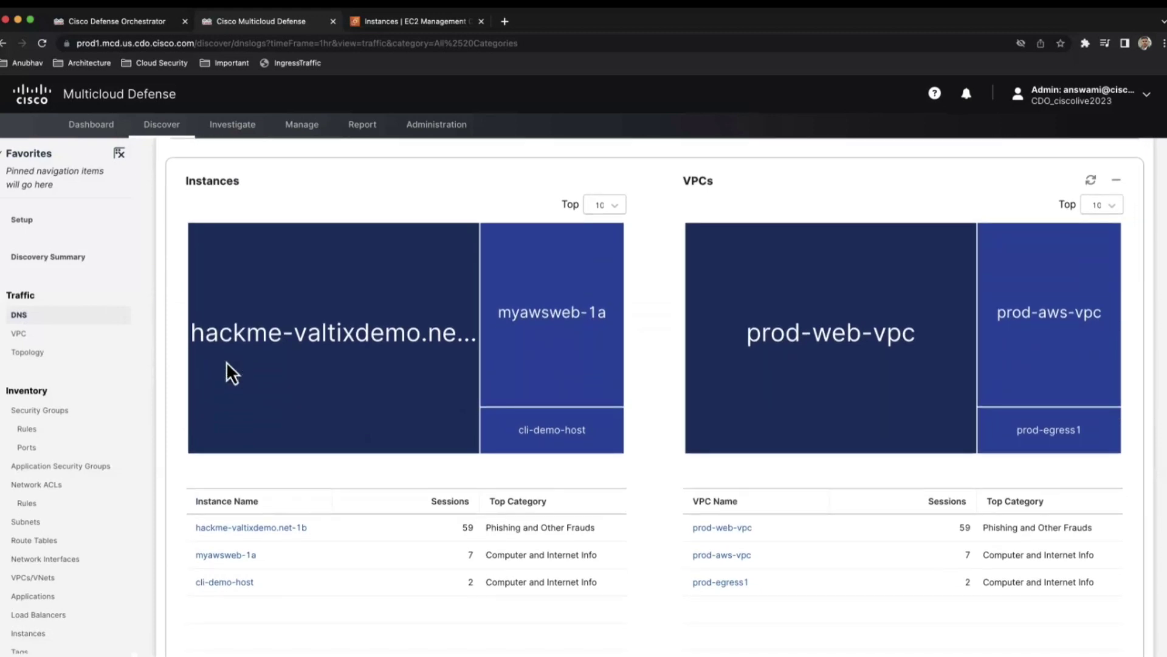
scroll(227, 361, down, 8)
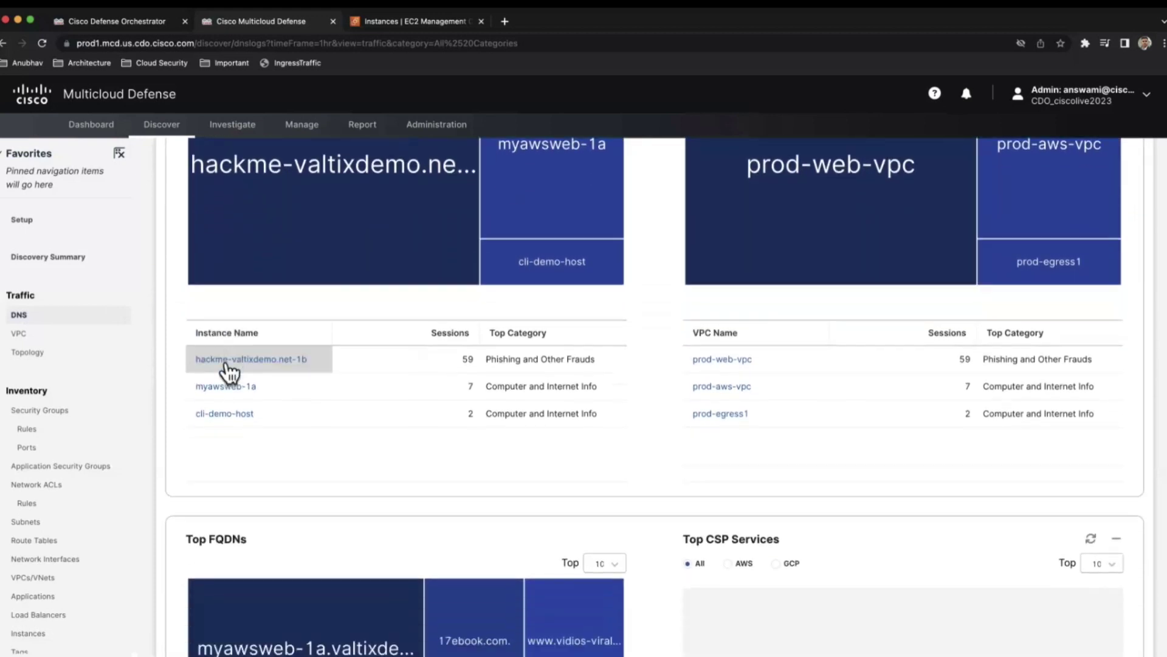
scroll(228, 365, down, 5)
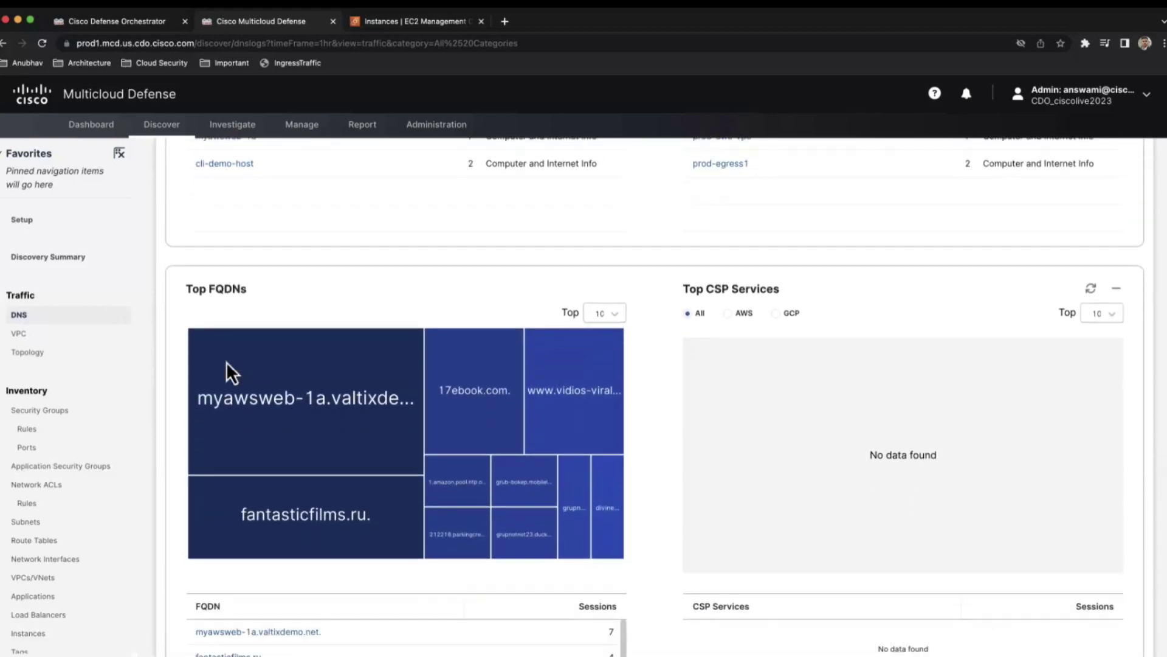
scroll(226, 361, down, 3)
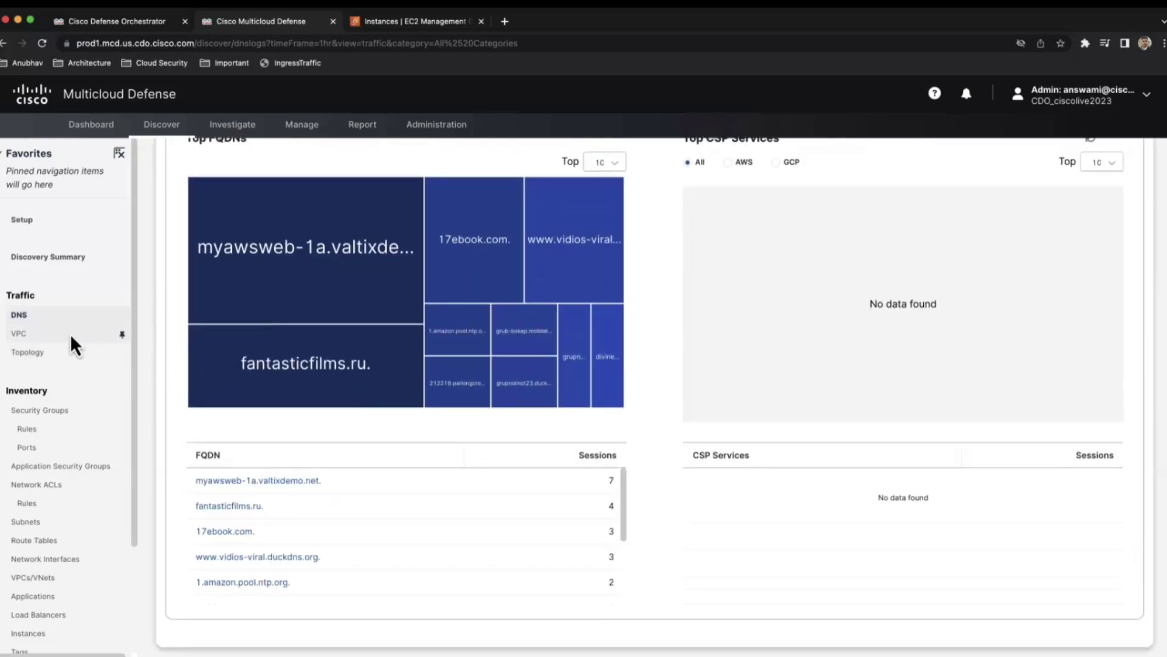
Open the discovered VPC traffic and examine the flow log chart and the traffic per VPC and instance.
click(21, 336)
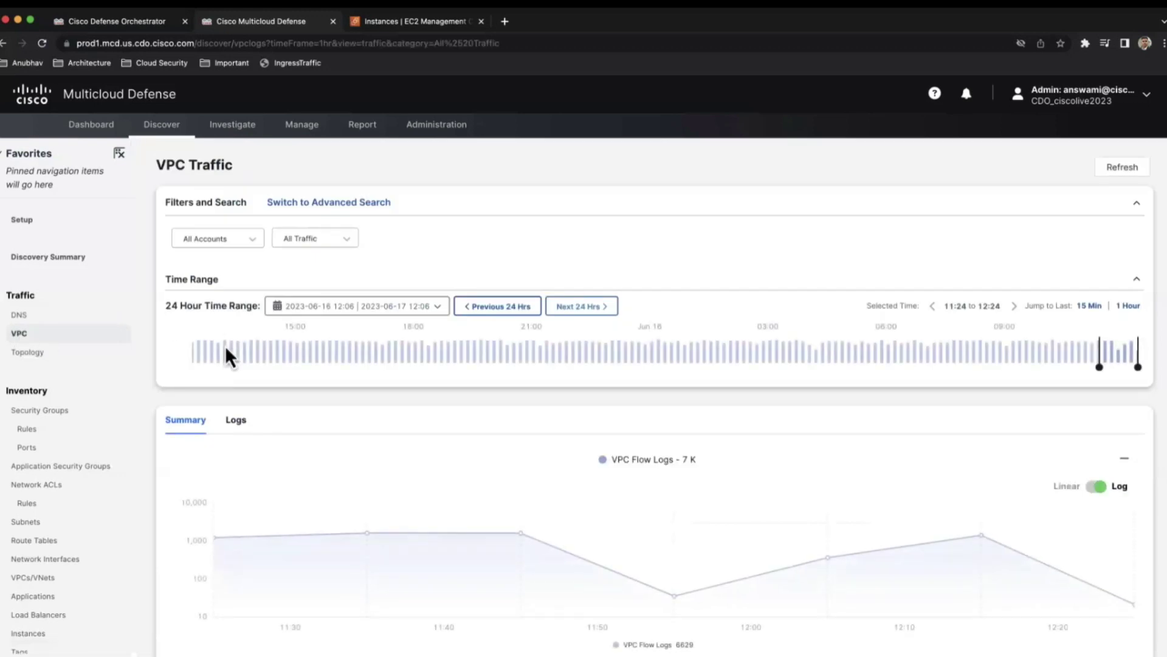
scroll(226, 347, down, 1)
scroll(225, 345, down, 5)
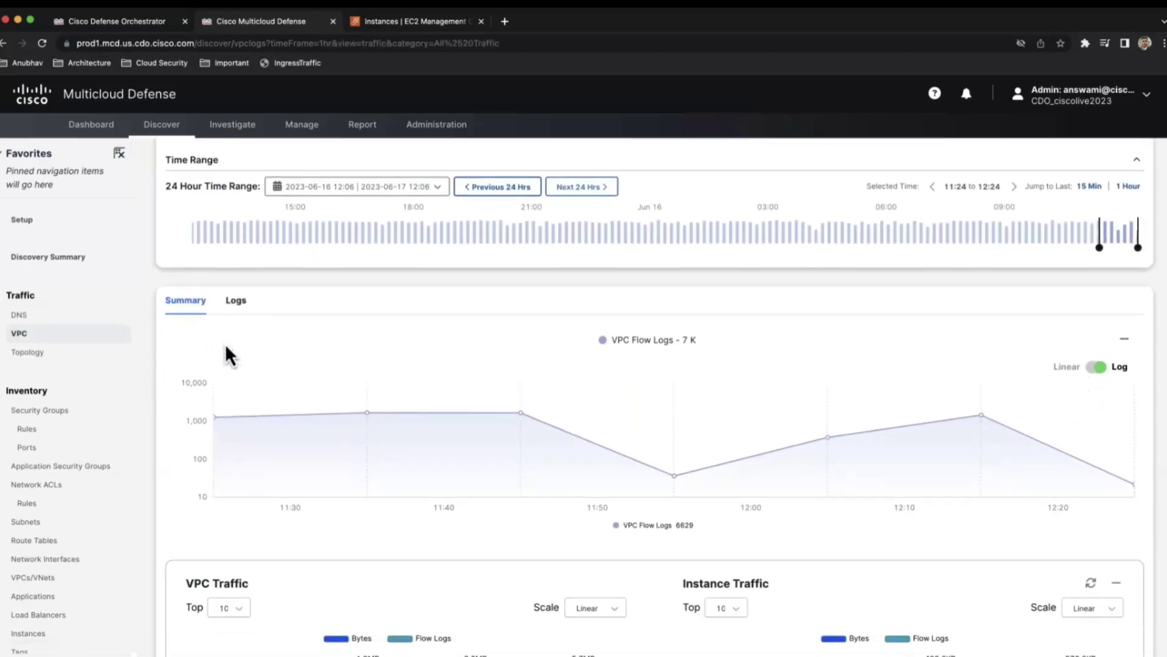
scroll(225, 345, down, 1)
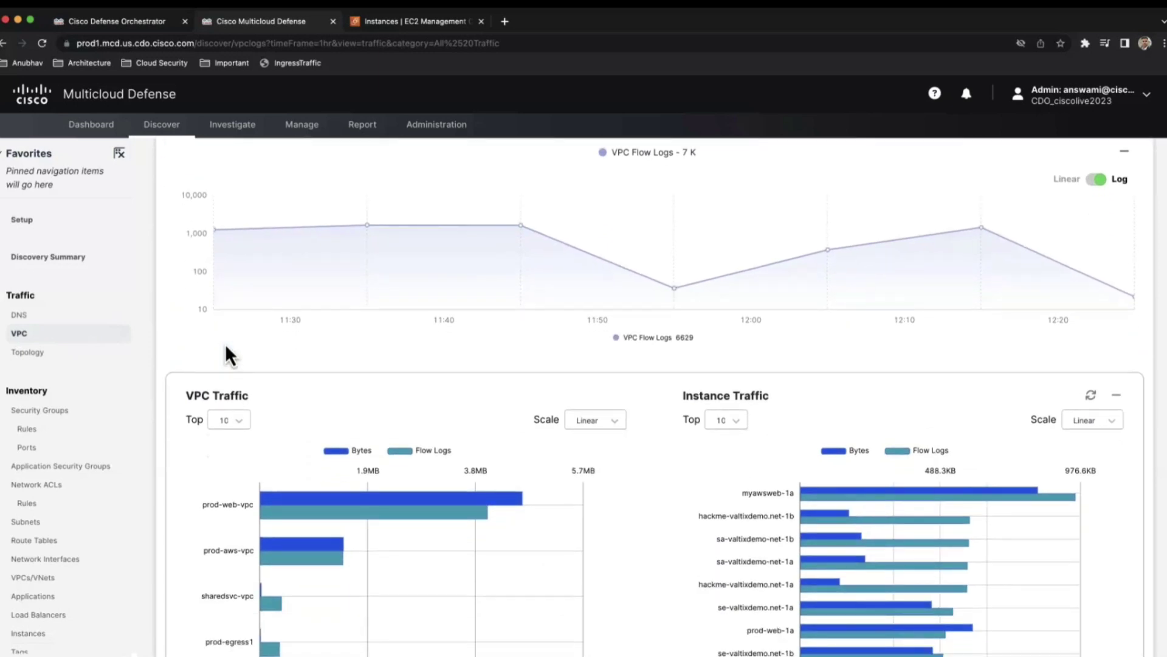
scroll(225, 345, down, 3)
scroll(225, 344, down, 2)
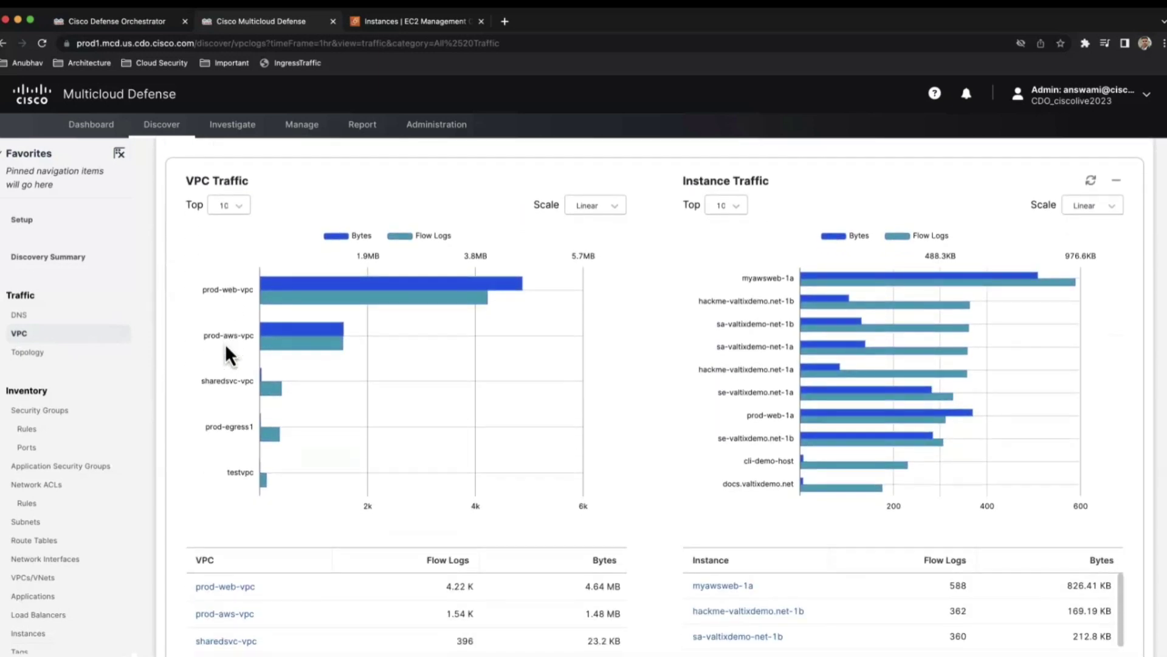
scroll(225, 344, down, 2)
scroll(225, 344, down, 4)
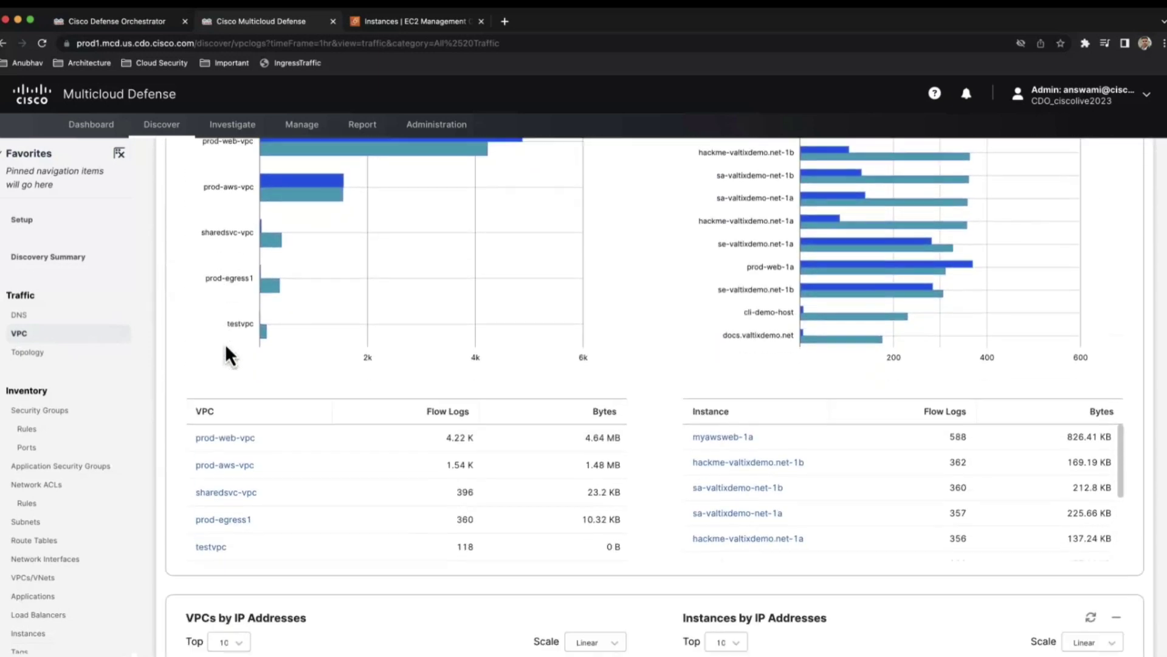
Examine the VPCs and instances by source and destination IP addresses in the discovered VPC traffic.
scroll(225, 344, down, 1)
scroll(225, 344, down, 2)
scroll(225, 344, down, 3)
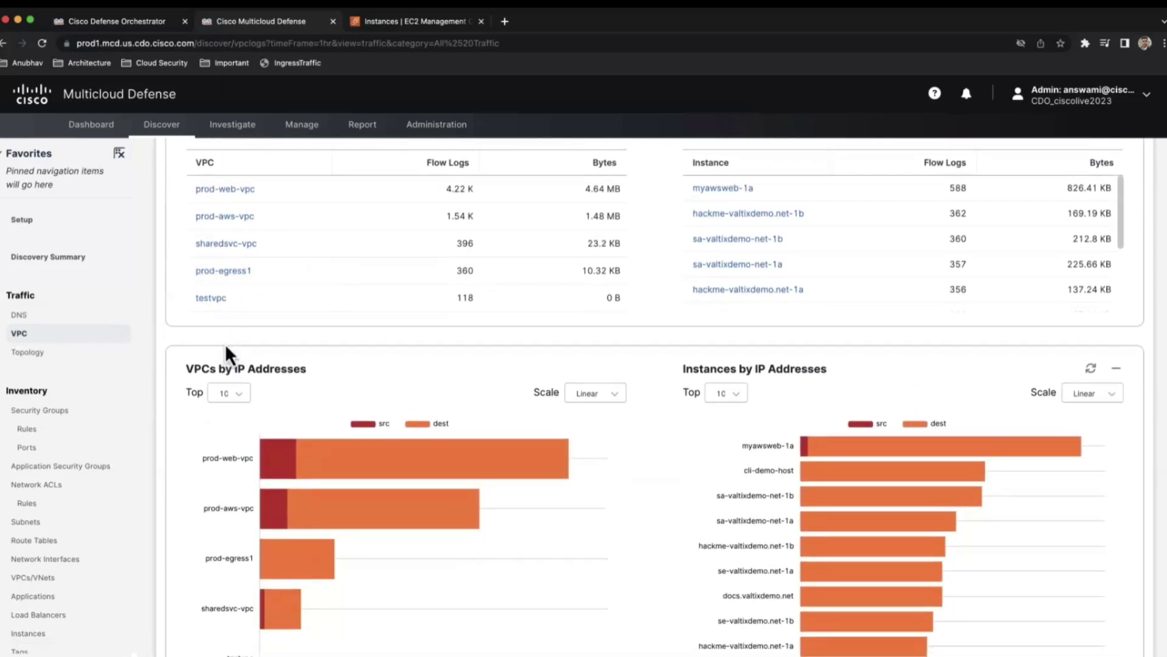
scroll(225, 344, down, 3)
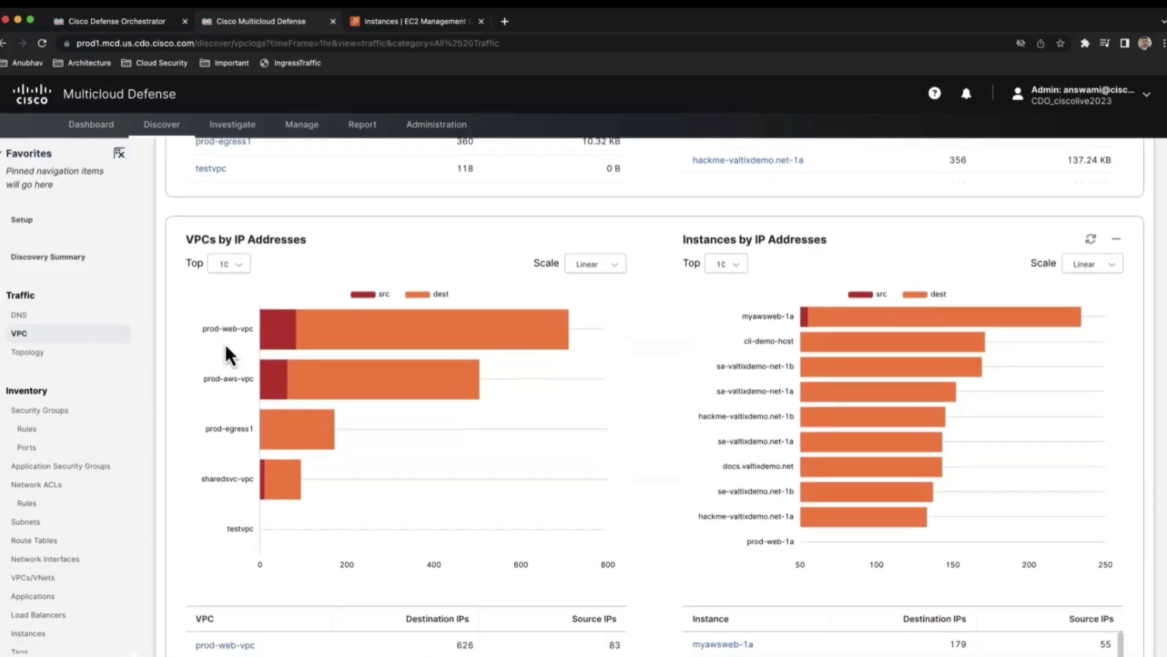
scroll(226, 345, down, 5)
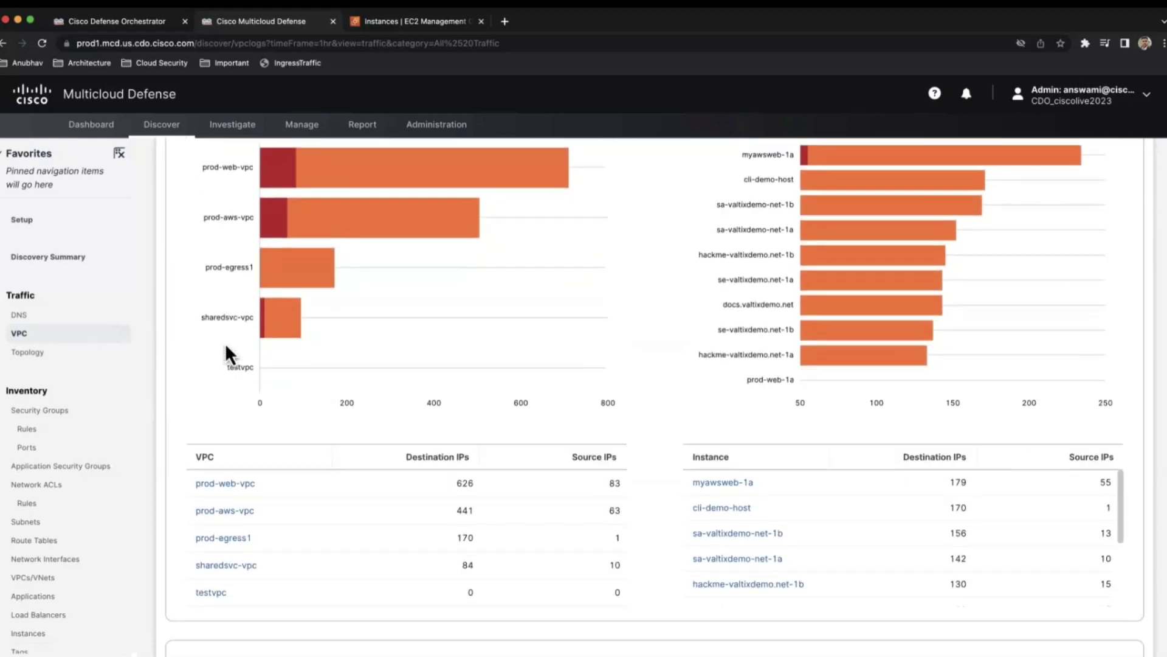
scroll(226, 354, down, 2)
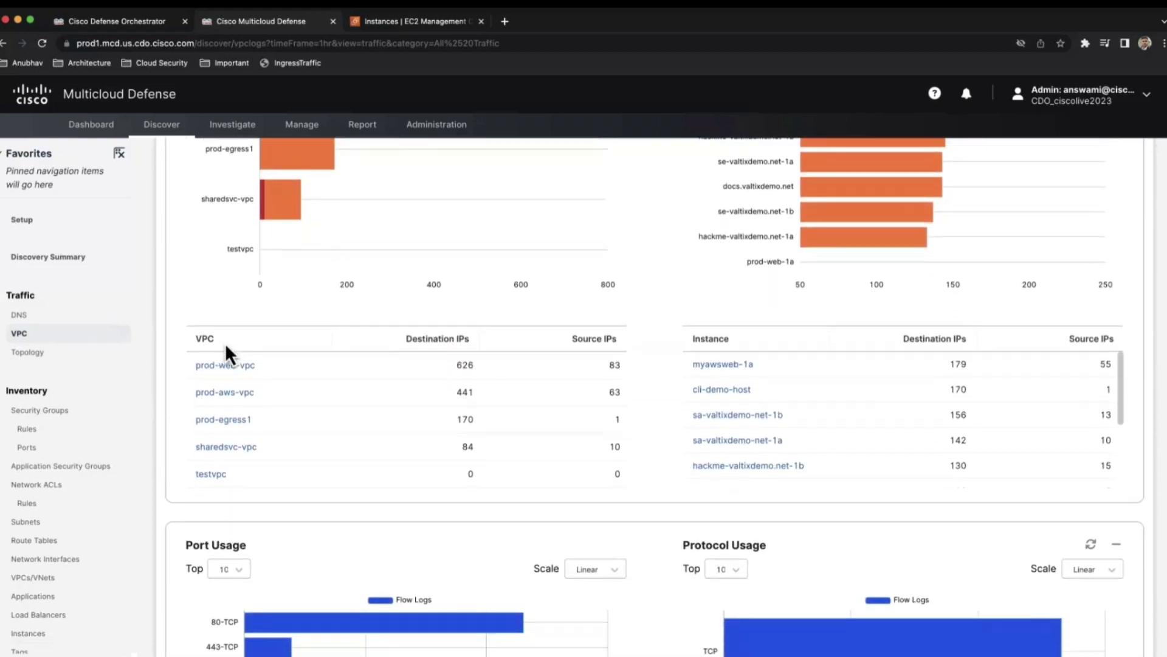
Examine the VPC traffic's port and protocol usage, top IP addresses, top countries and top CSP services.
scroll(226, 354, down, 5)
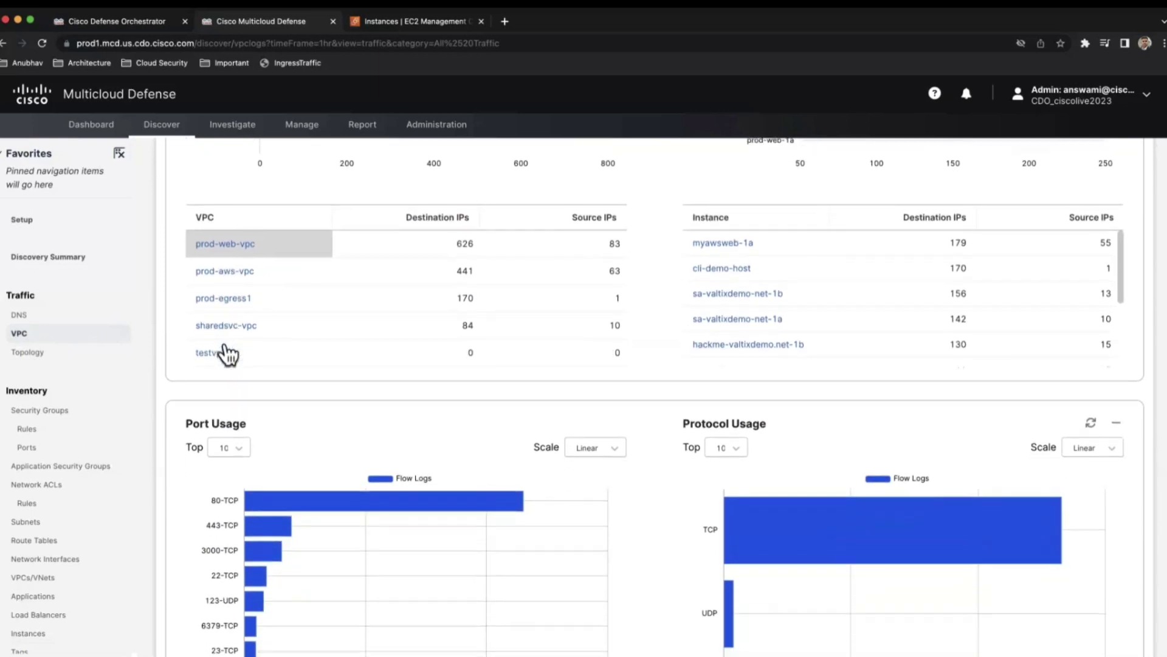
scroll(228, 352, down, 5)
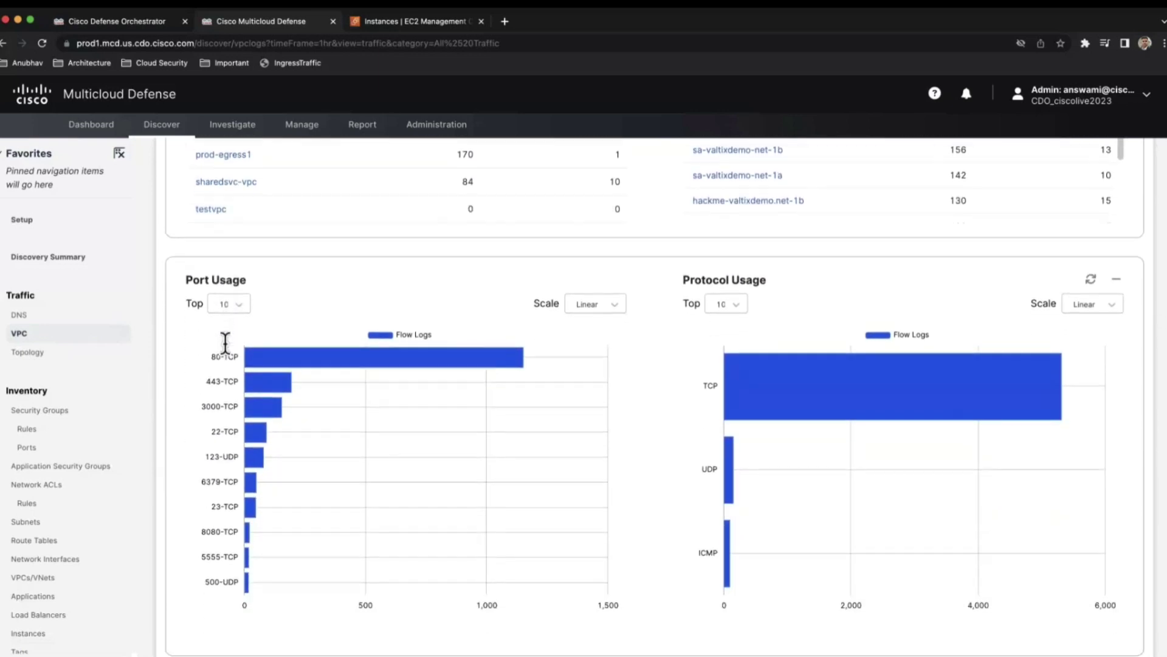
scroll(227, 344, down, 8)
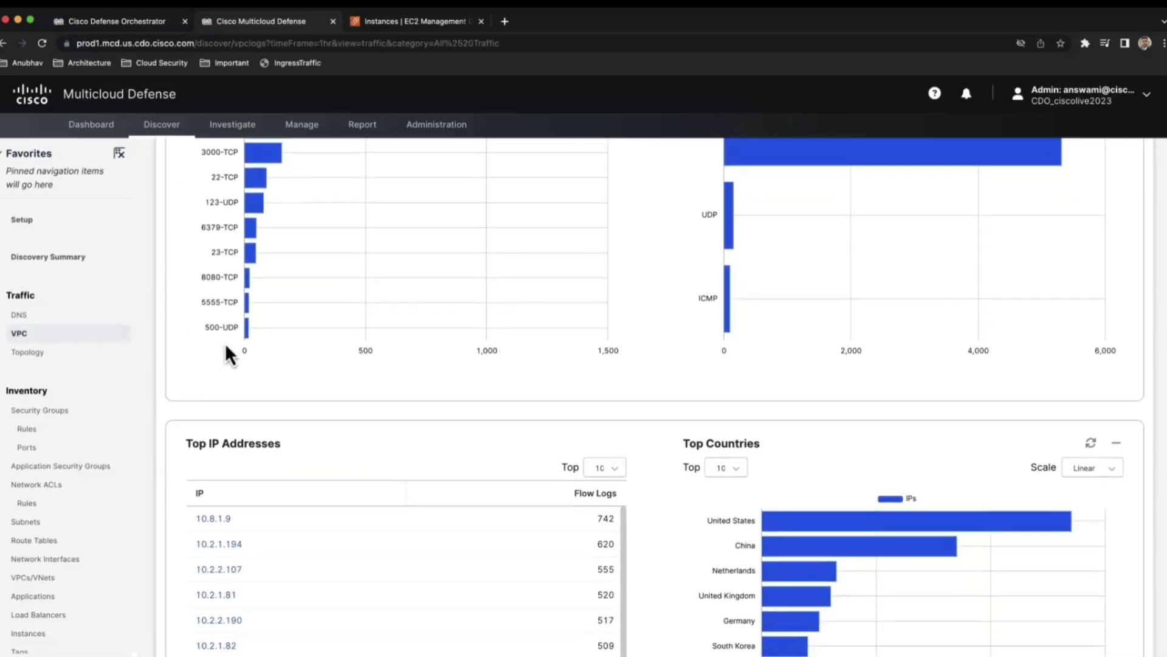
scroll(226, 346, down, 6)
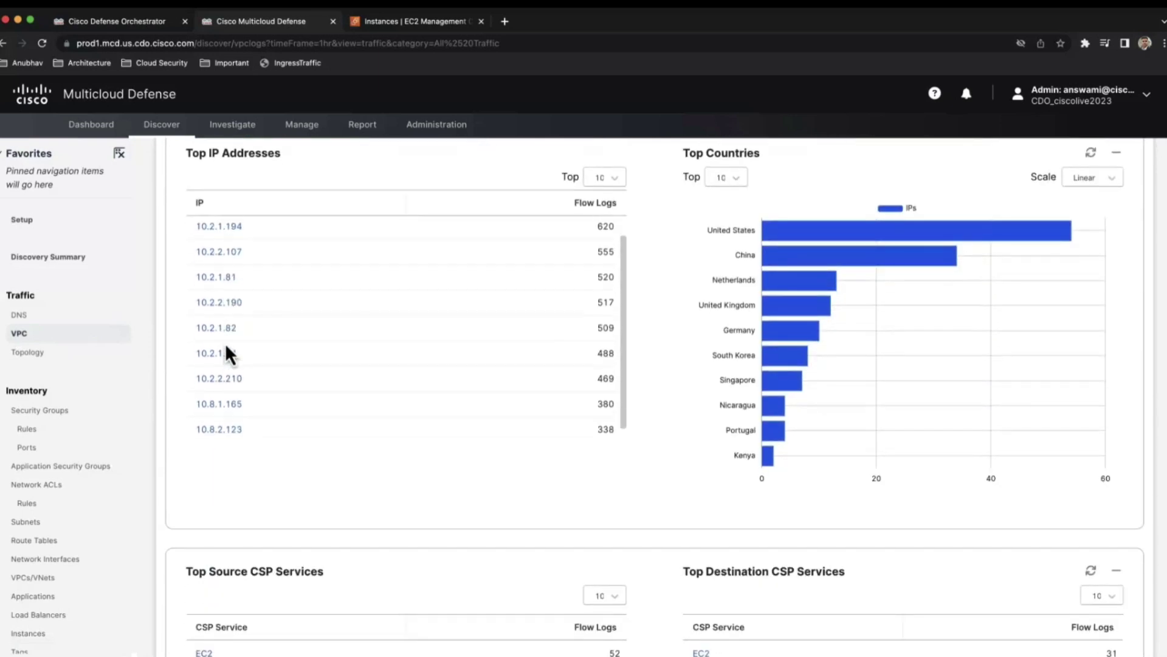
scroll(226, 353, down, 4)
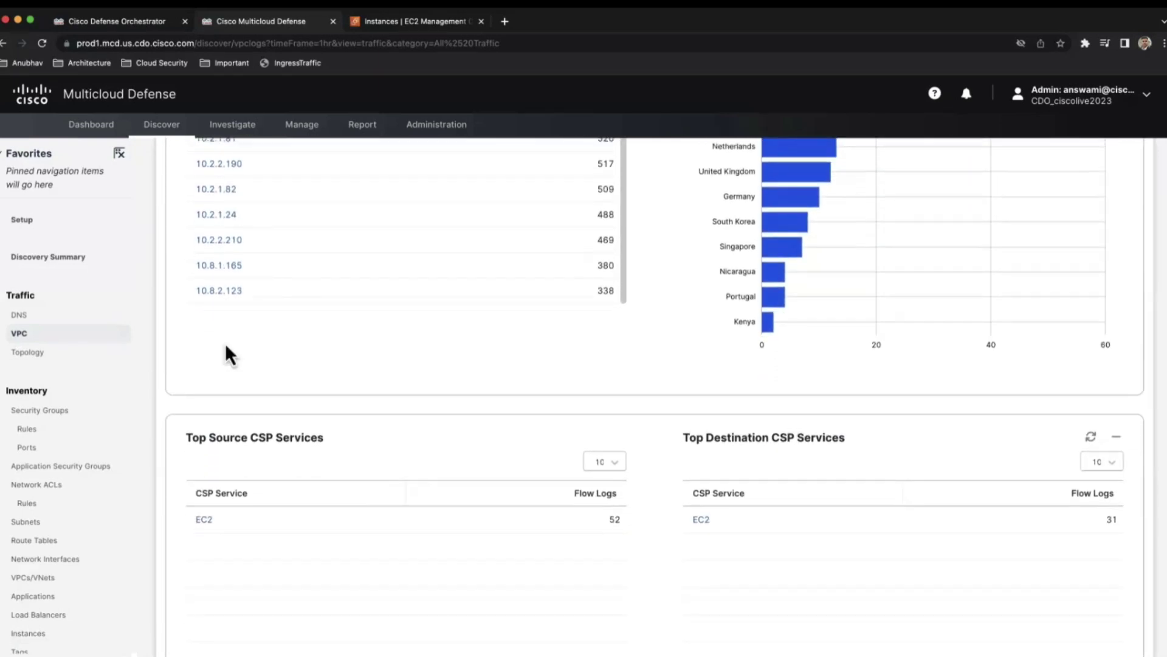
Open the traffic topology, drill into the AWS us-east-1 region, and inspect the summaries of prod-aws-vpc, prod-web-vpc and sharedsvc-vpc.
click(40, 355)
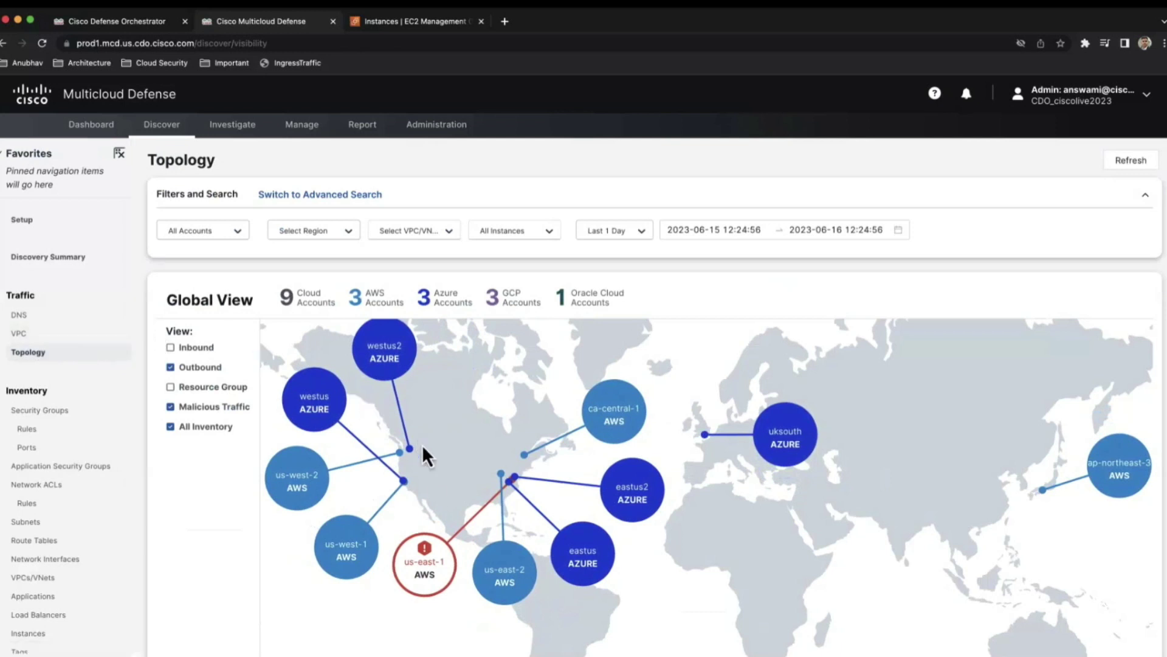
mouse_move(425, 564)
click(423, 559)
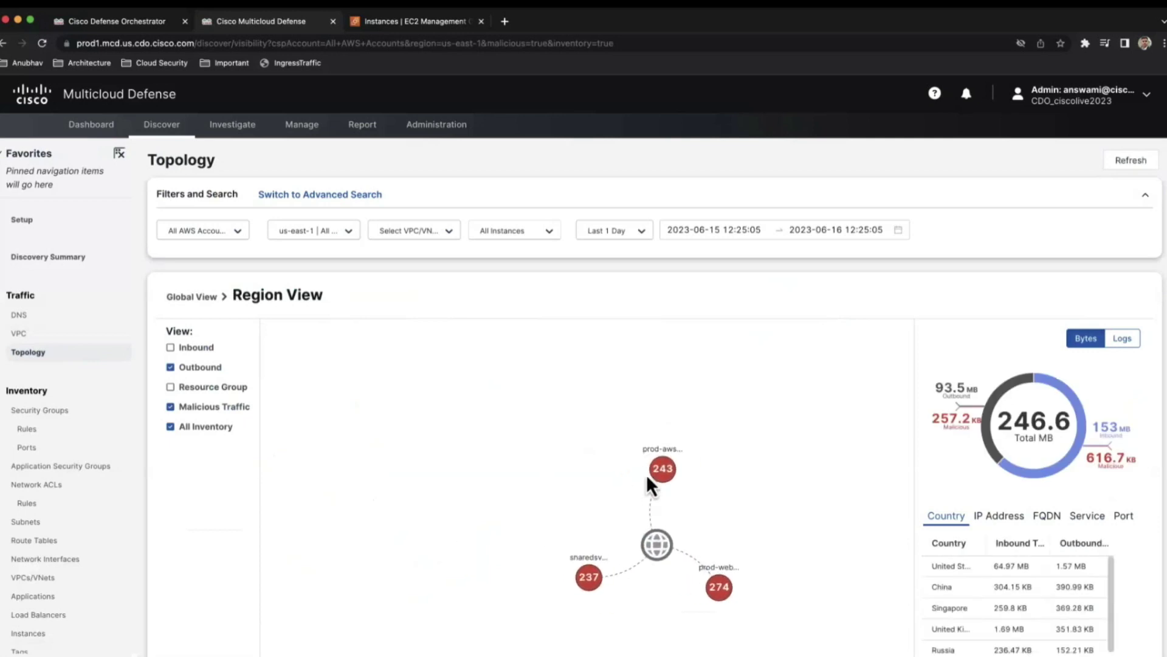
click(662, 477)
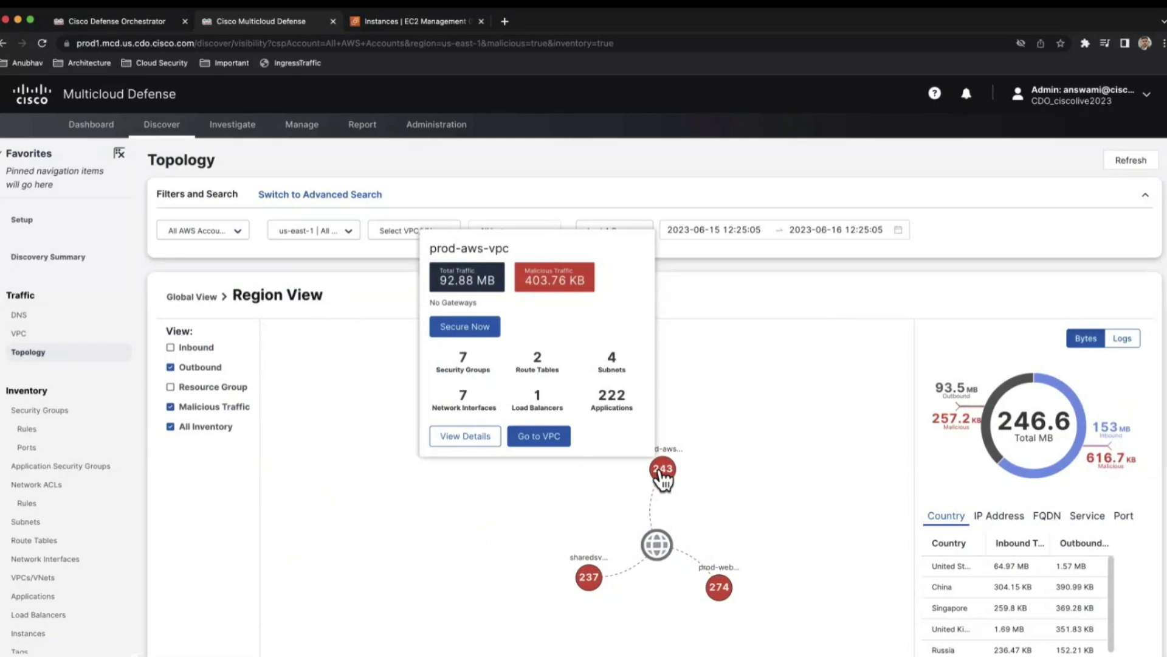
click(720, 591)
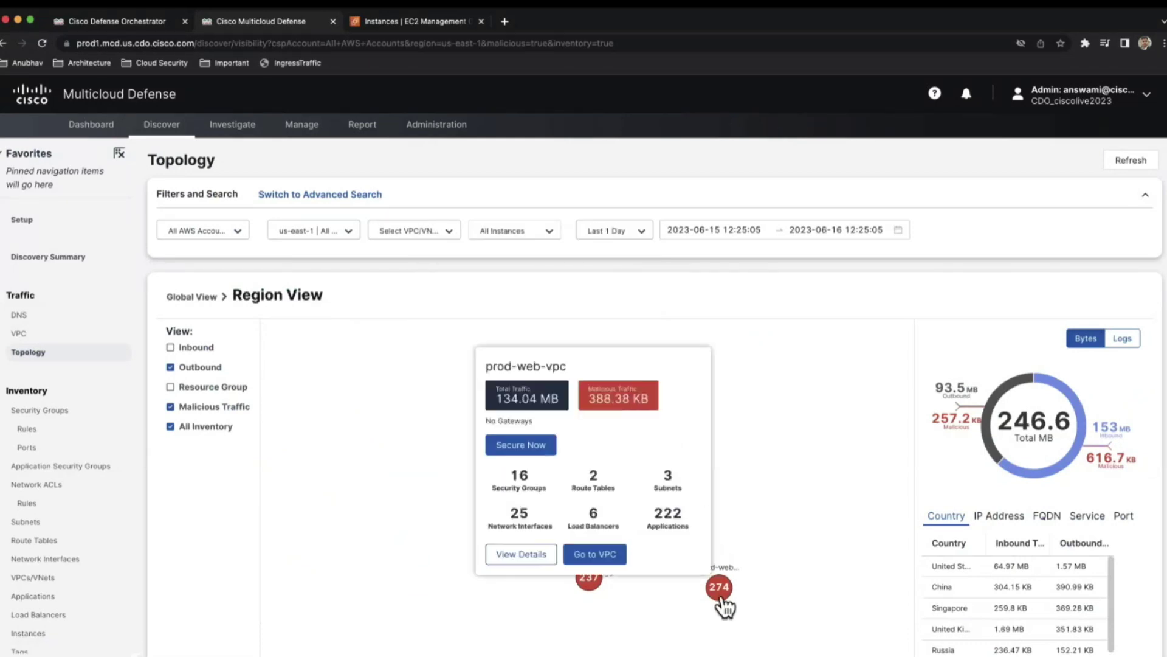
click(591, 583)
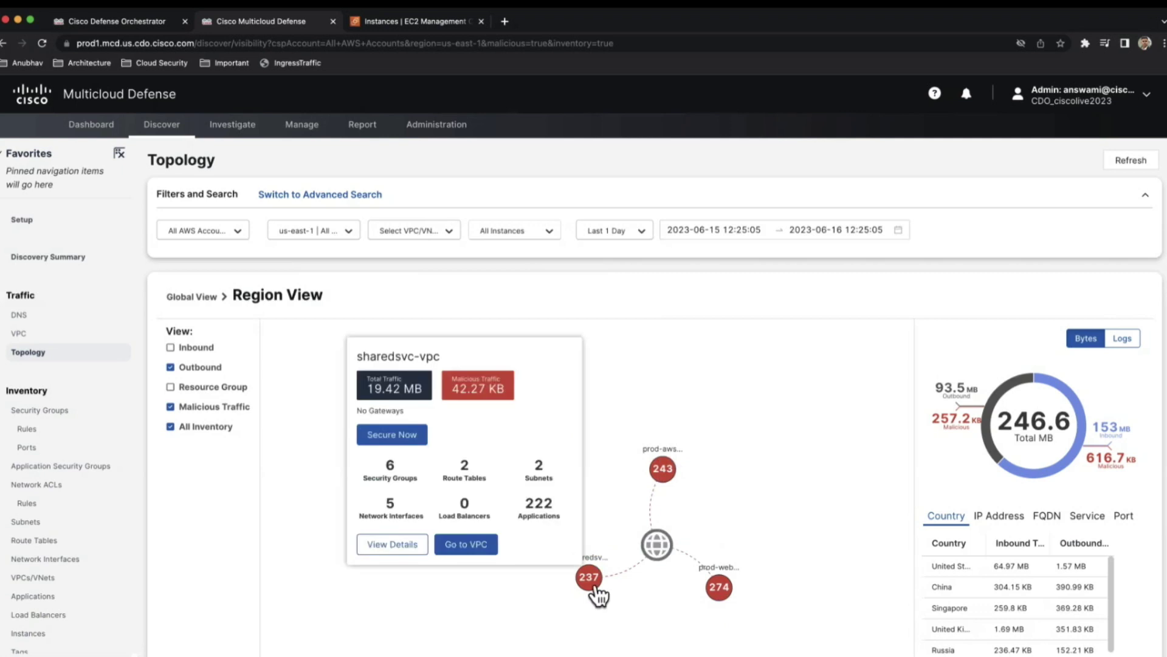
Open the prod-aws-vpc topology and inspect its resources and the details of the myawsweb-1a instance.
click(669, 478)
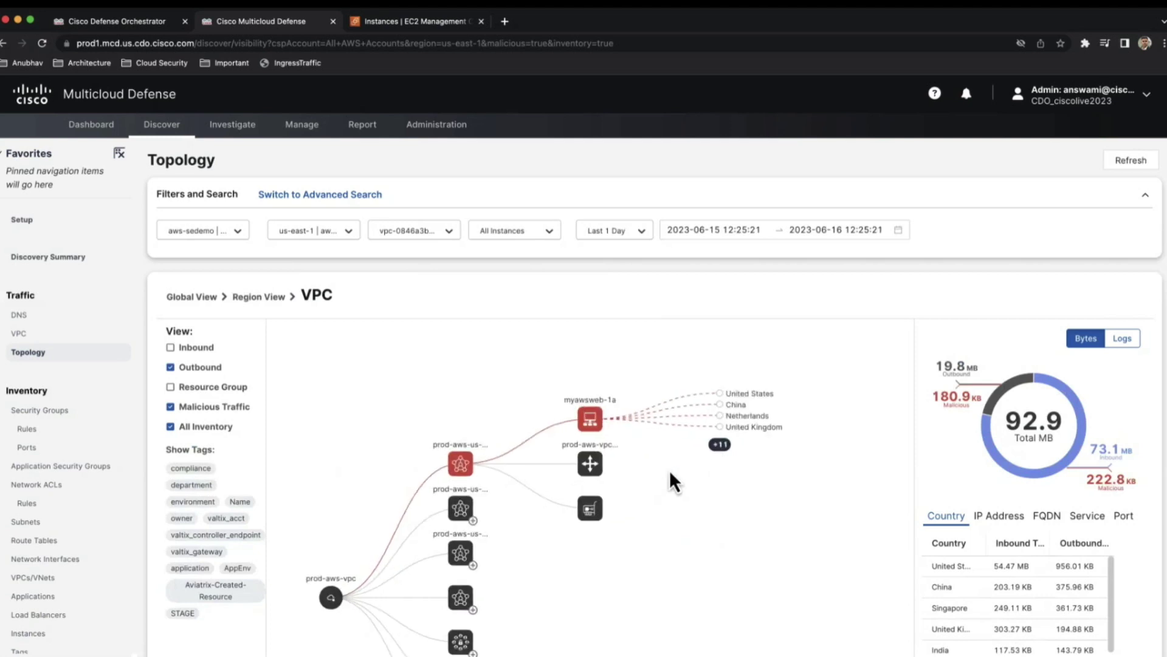
scroll(671, 474, down, 2)
scroll(670, 474, down, 1)
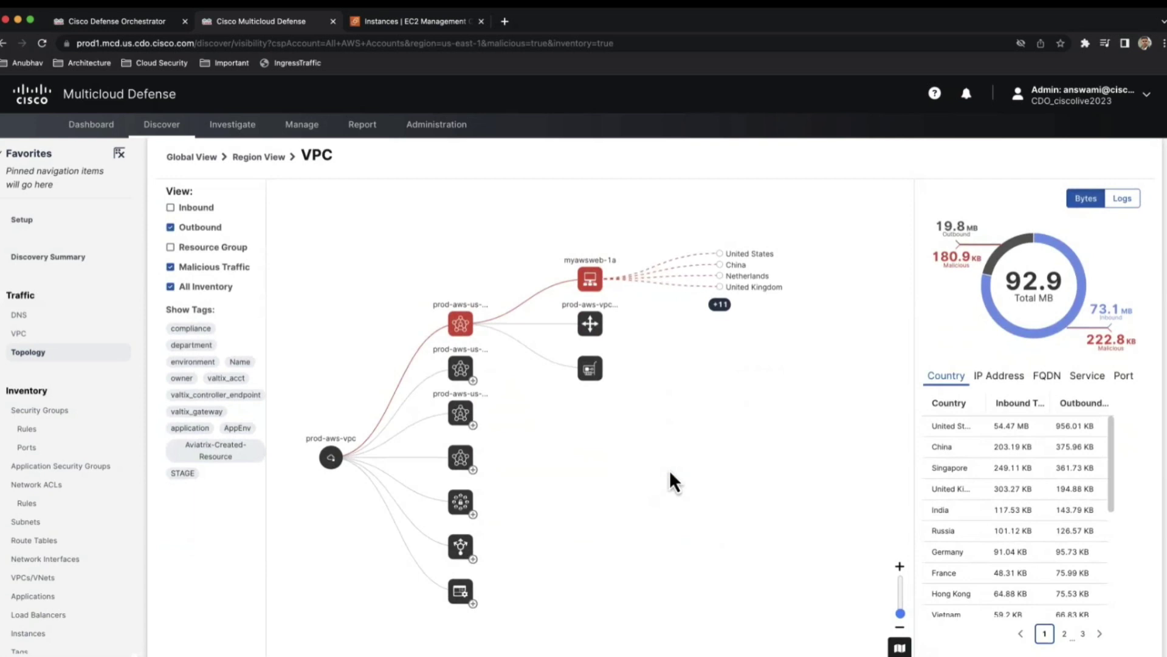
scroll(670, 472, down, 1)
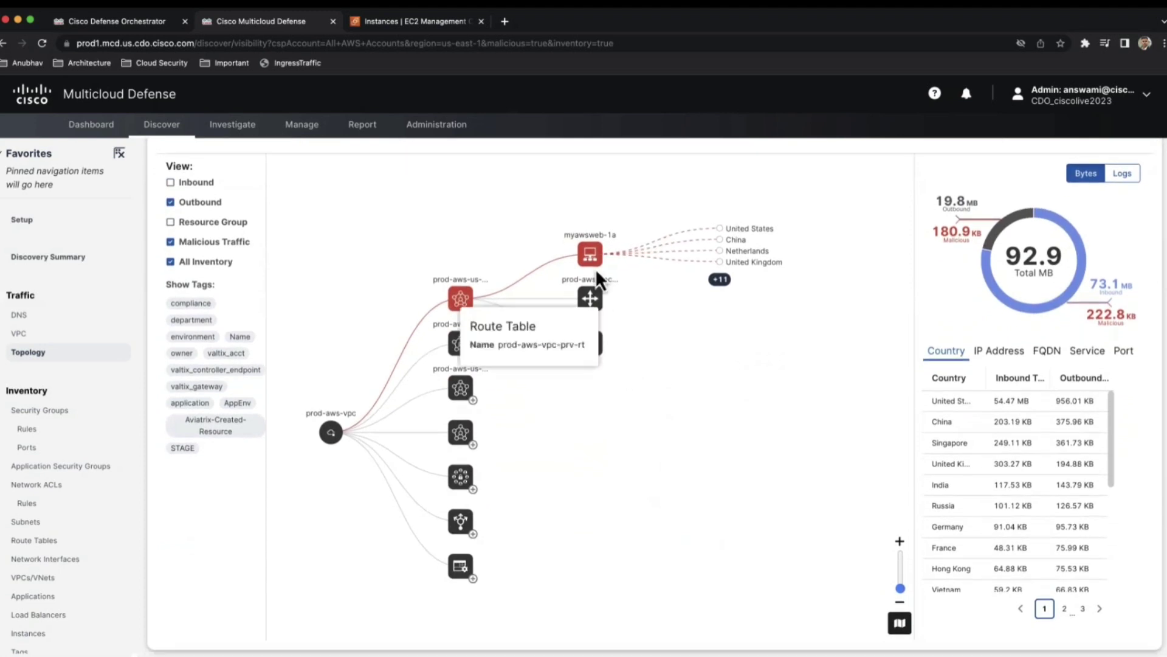
mouse_move(596, 259)
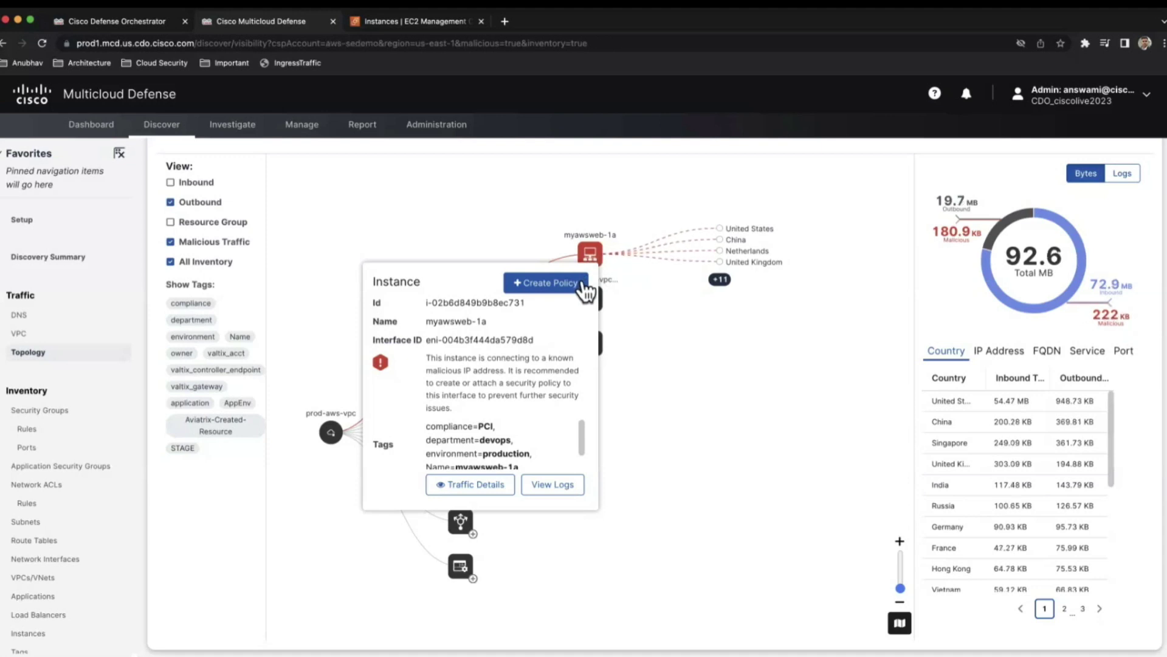
Open the Service VPCs/VNets list and filter it to the admin's own AWS account.
mouse_move(309, 135)
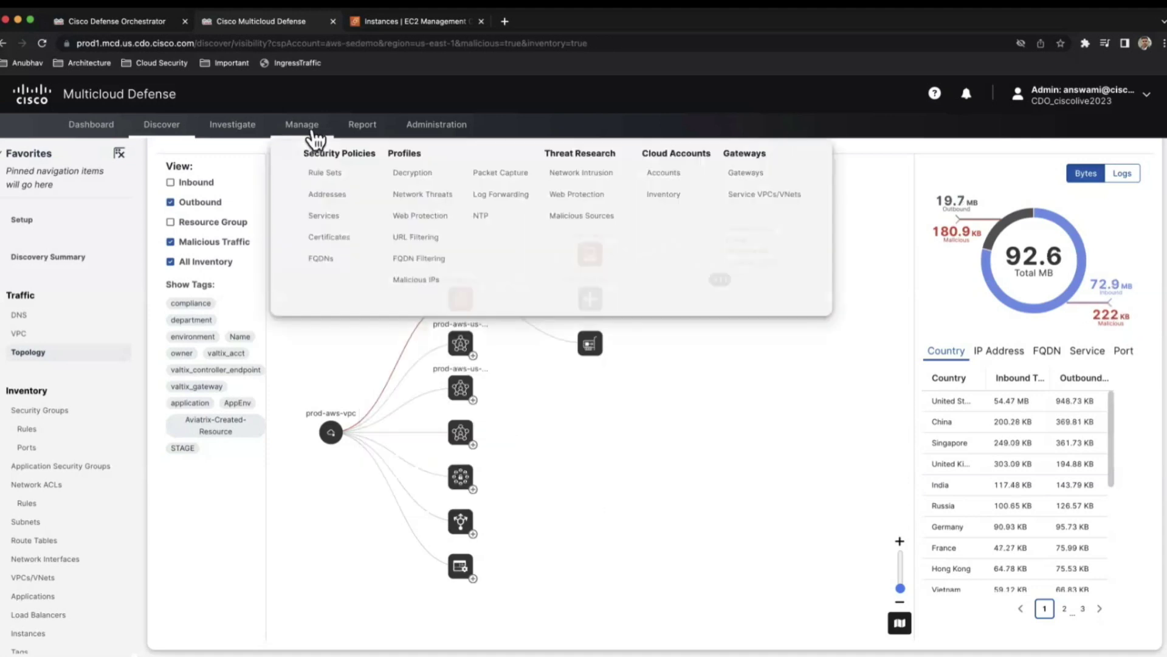
click(745, 201)
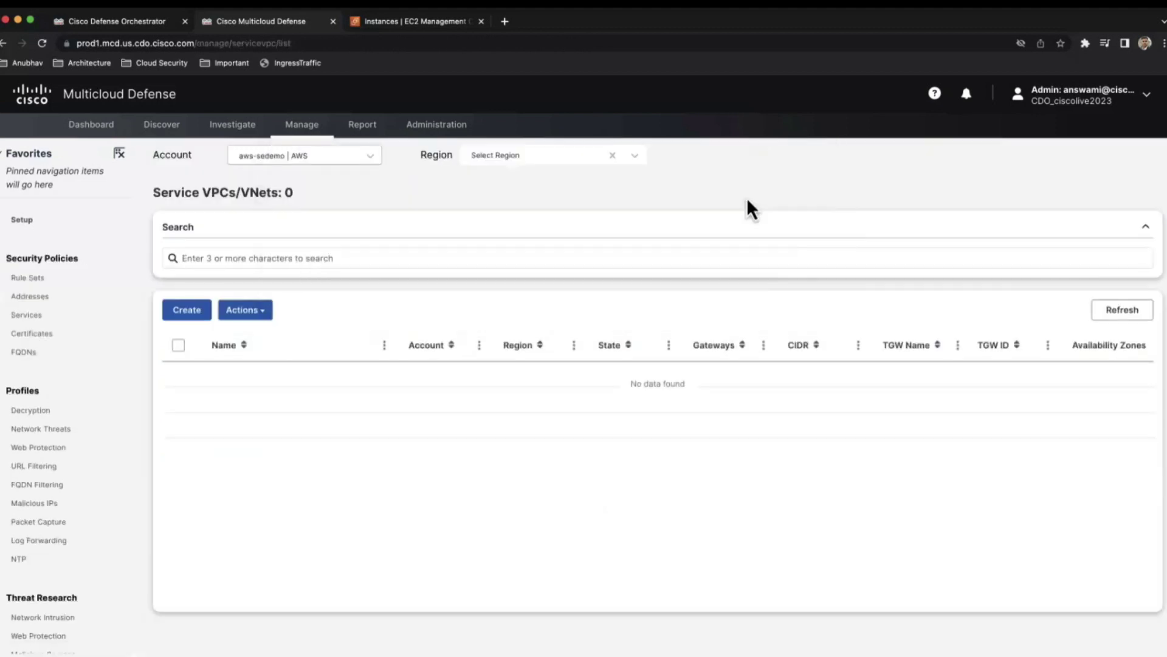
click(345, 160)
click(332, 218)
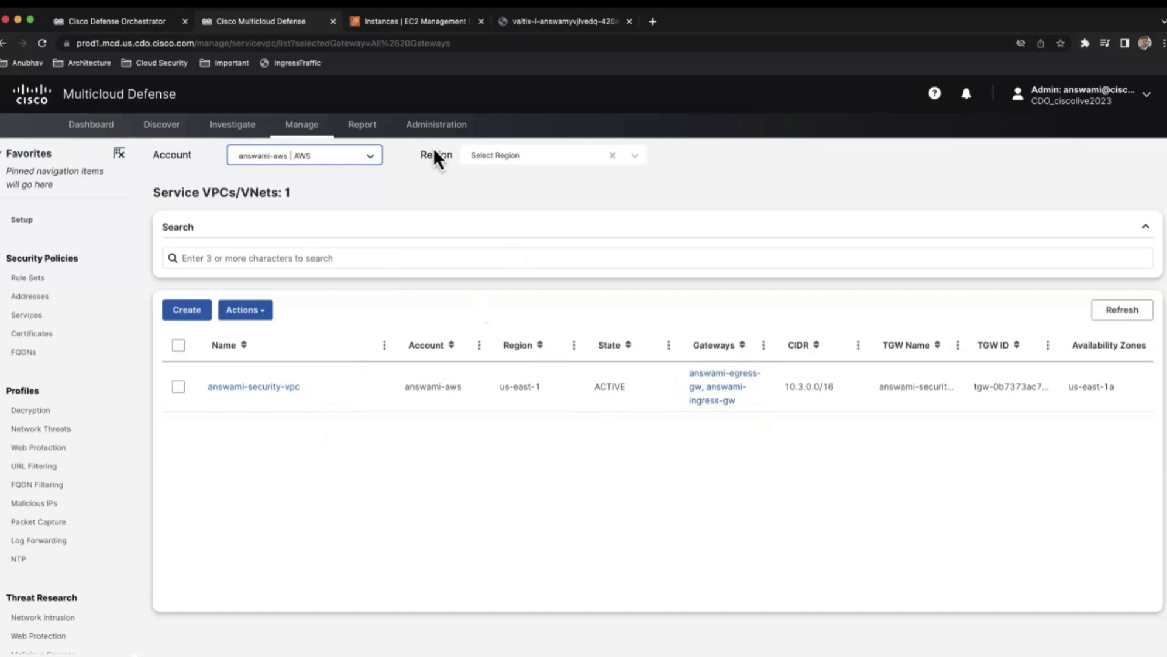
Open the details of the ingress gateway in the admin's own AWS account and copy its gateway endpoint.
mouse_move(314, 131)
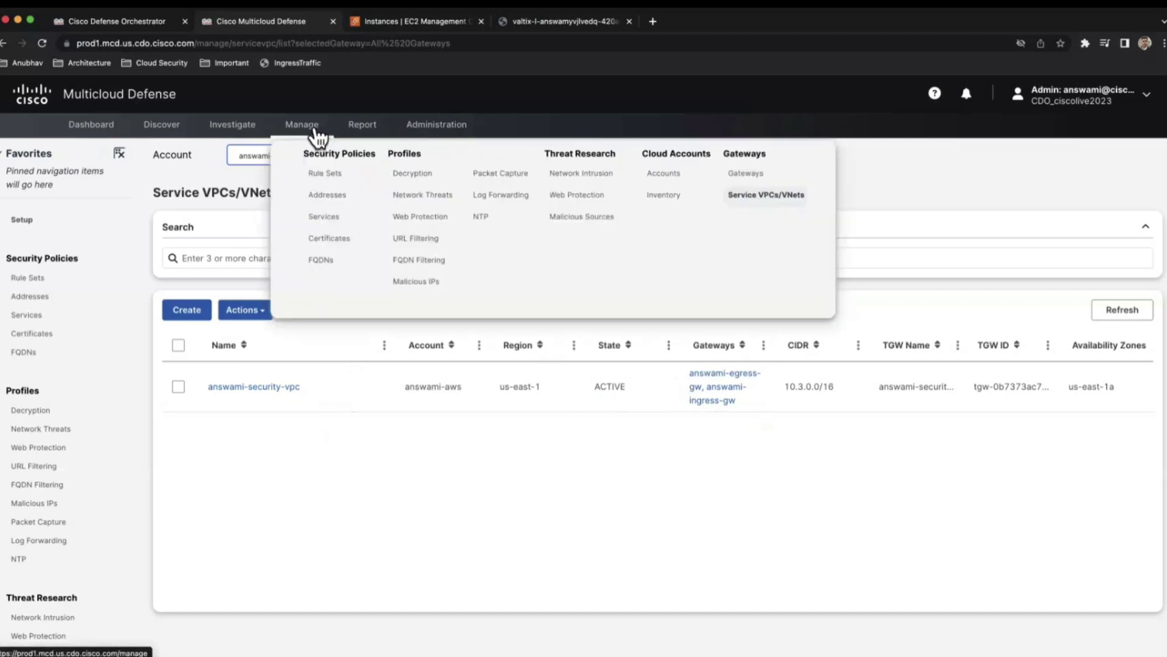
click(752, 175)
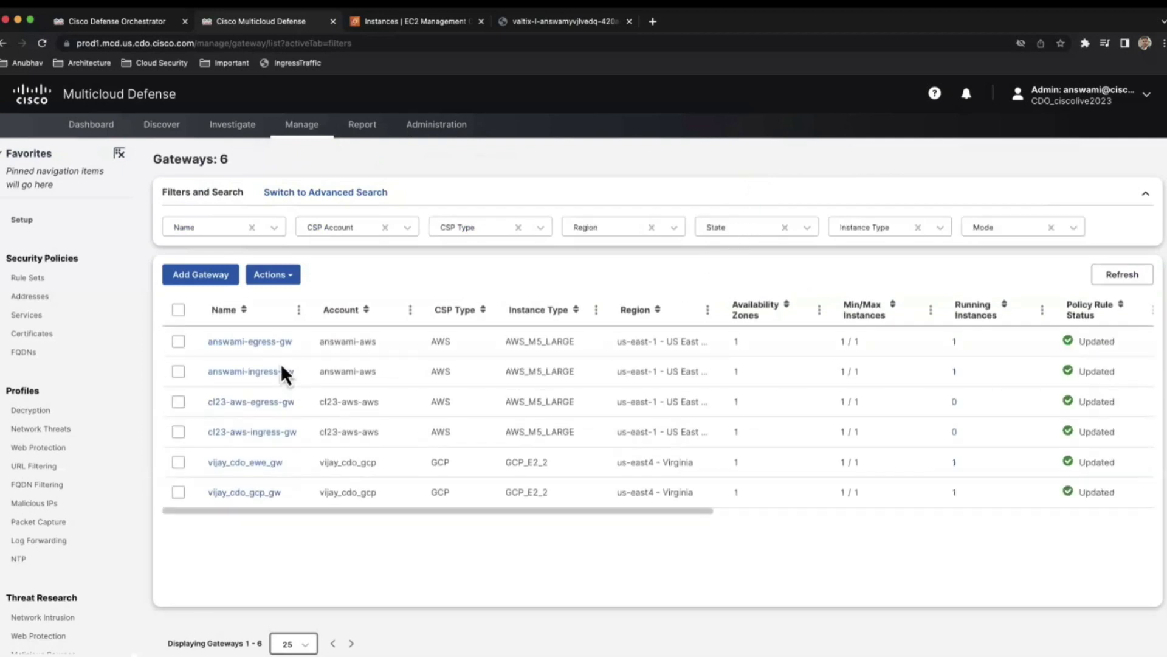
click(277, 373)
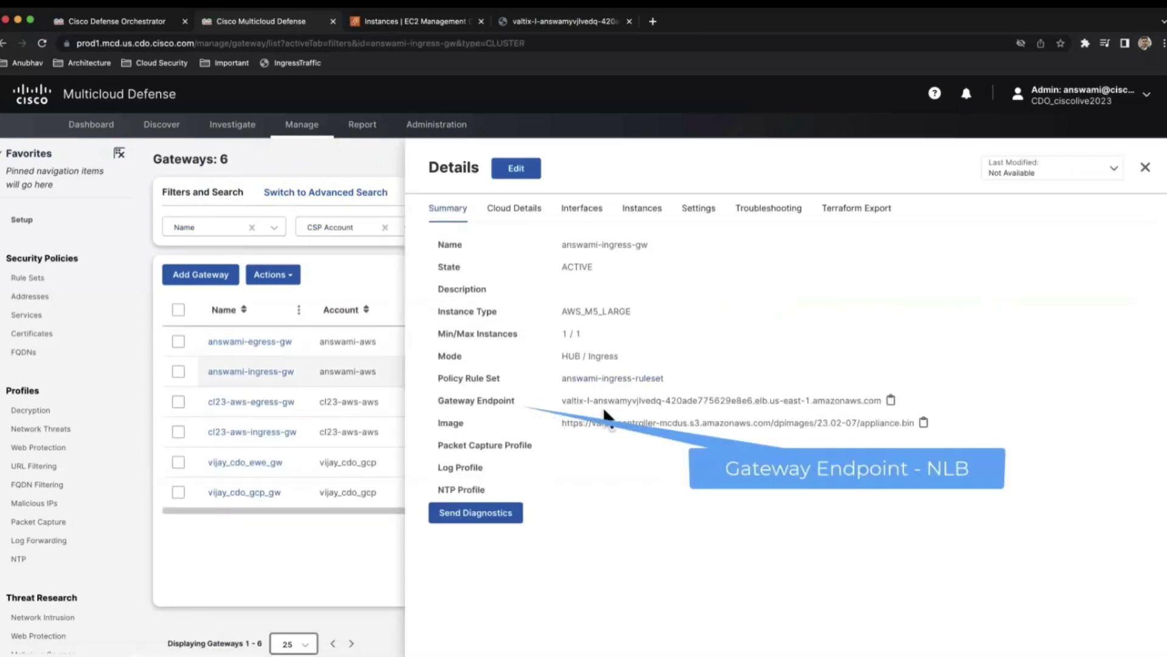
click(891, 400)
Load the copied gateway endpoint in a new browser tab to test ingress access, and close both endpoint tabs.
click(654, 21)
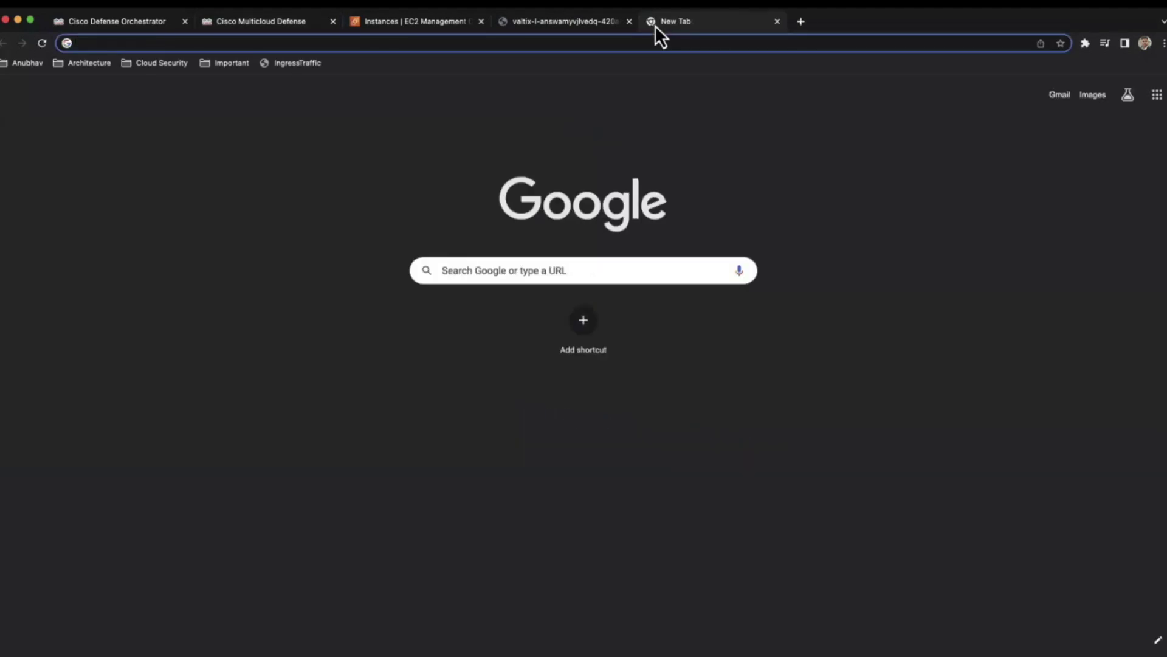
key(super+v)
key(Return)
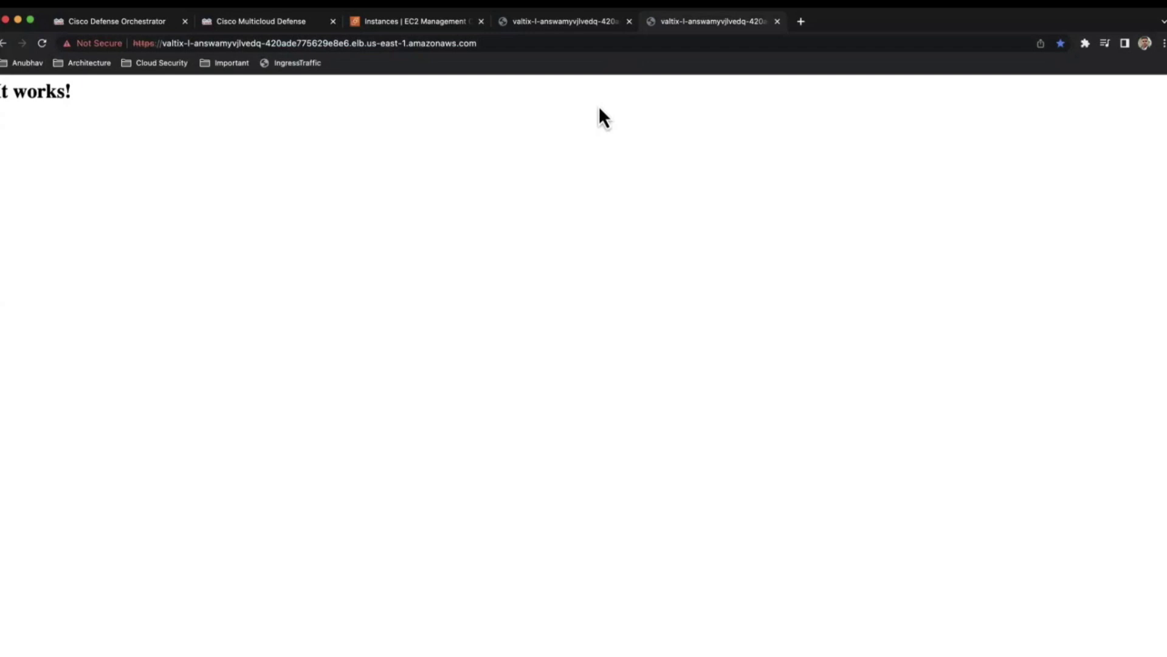
click(781, 23)
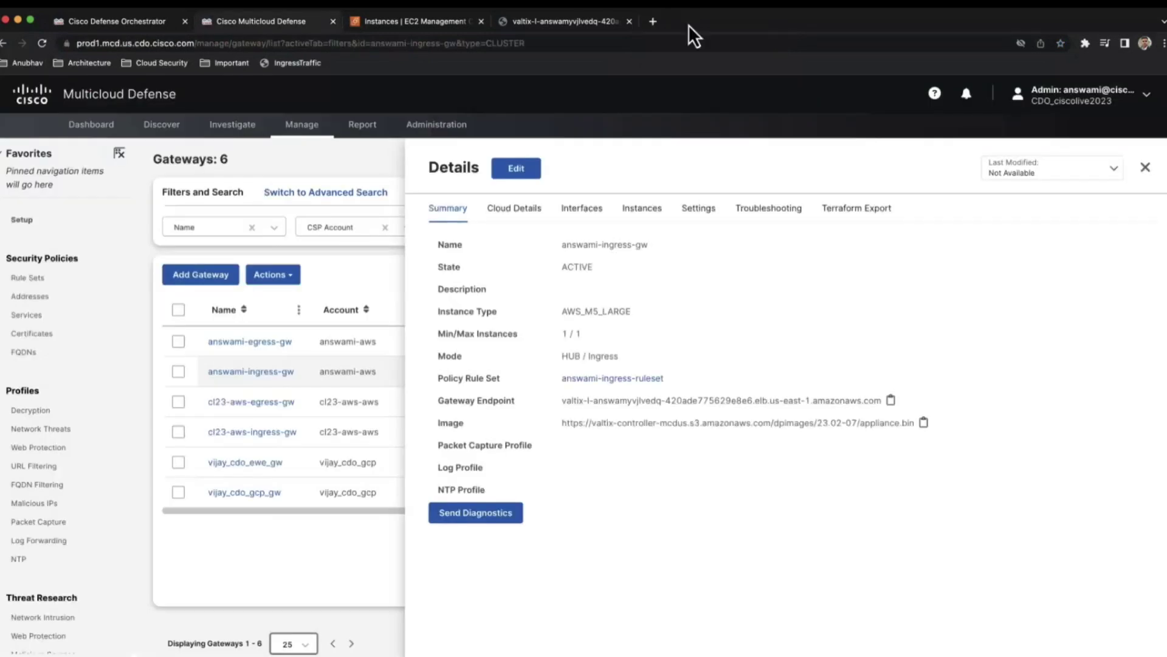
click(630, 22)
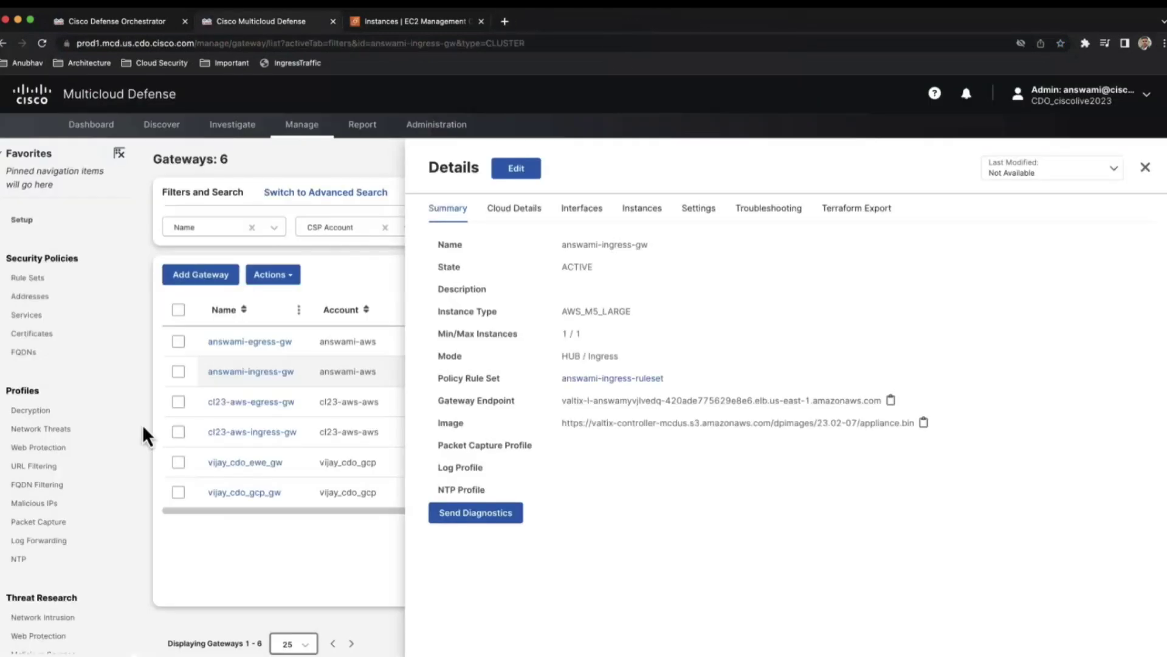
Switch to the terminal and run ./internet.sh on both the App01 and App02 instances.
key(super+Tab)
text(.)
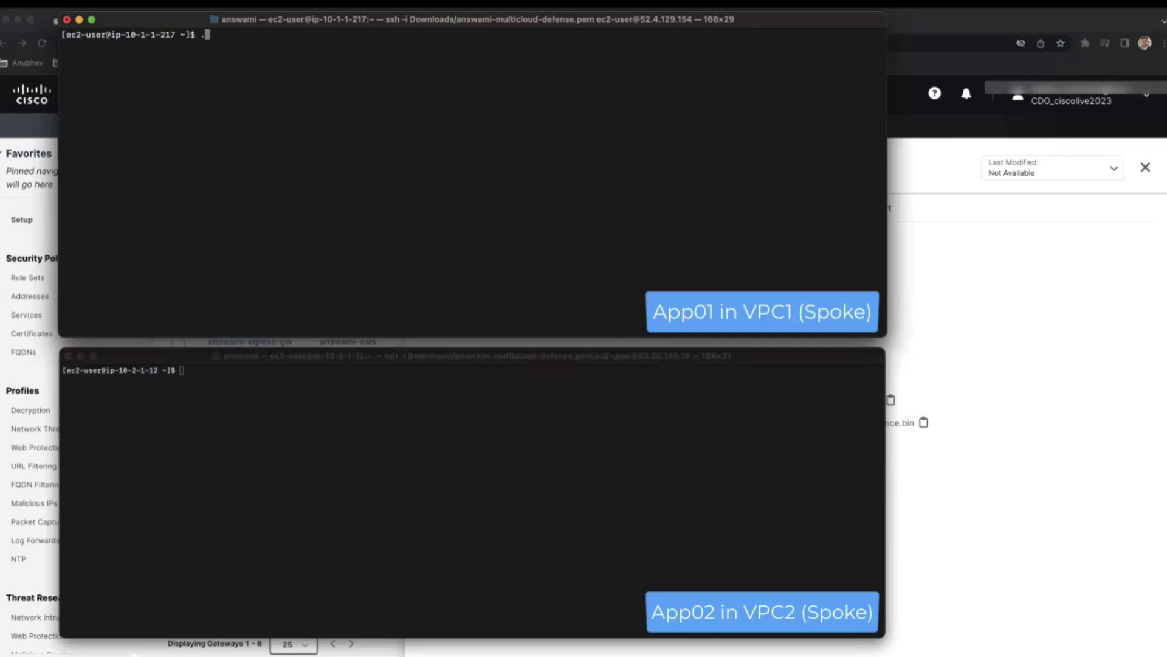
text(/internet.sh)
key(Return)
click(316, 383)
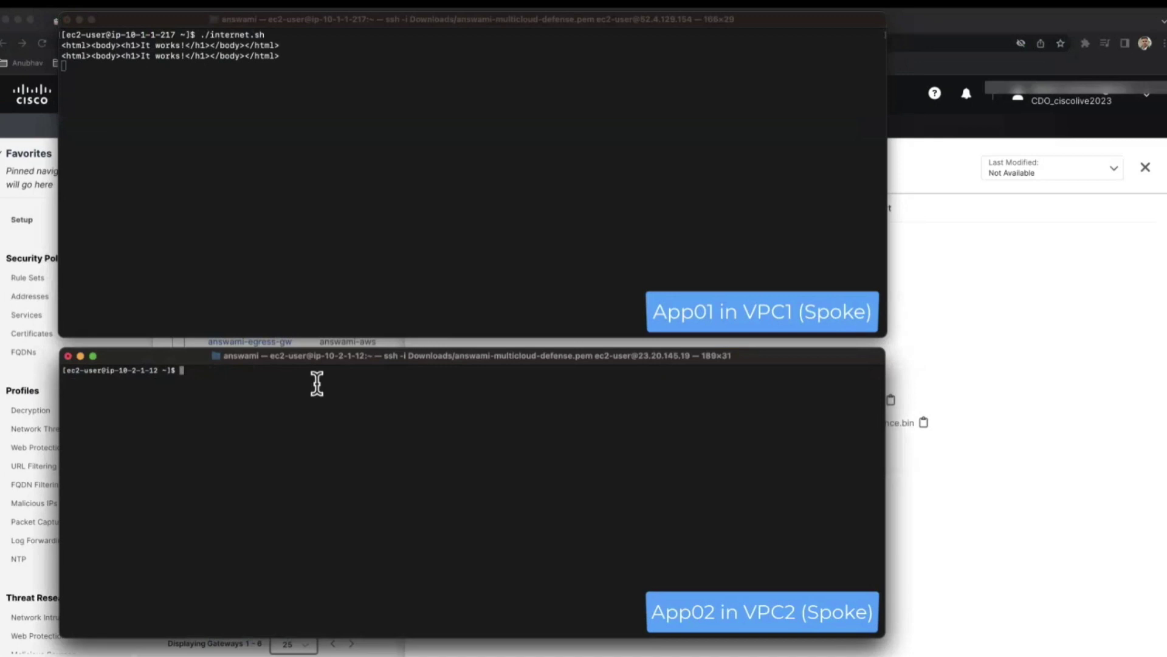
text(./internet.sh)
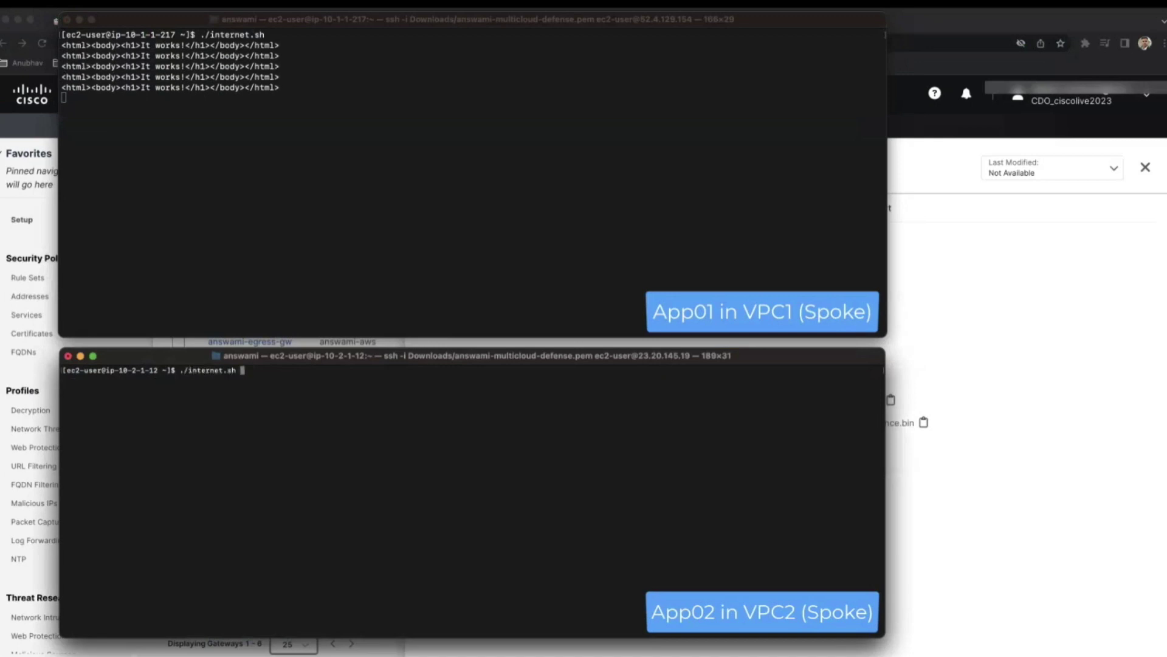
key(Return)
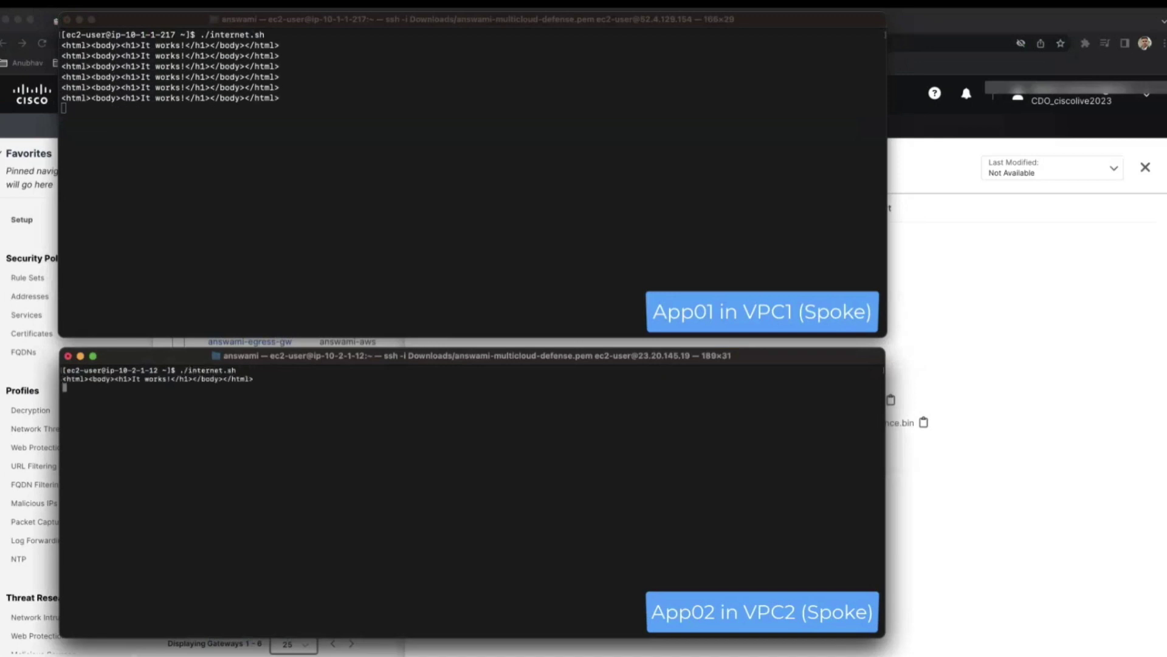
Suspend the running internet.sh script on both the App01 and App02 instances.
click(369, 198)
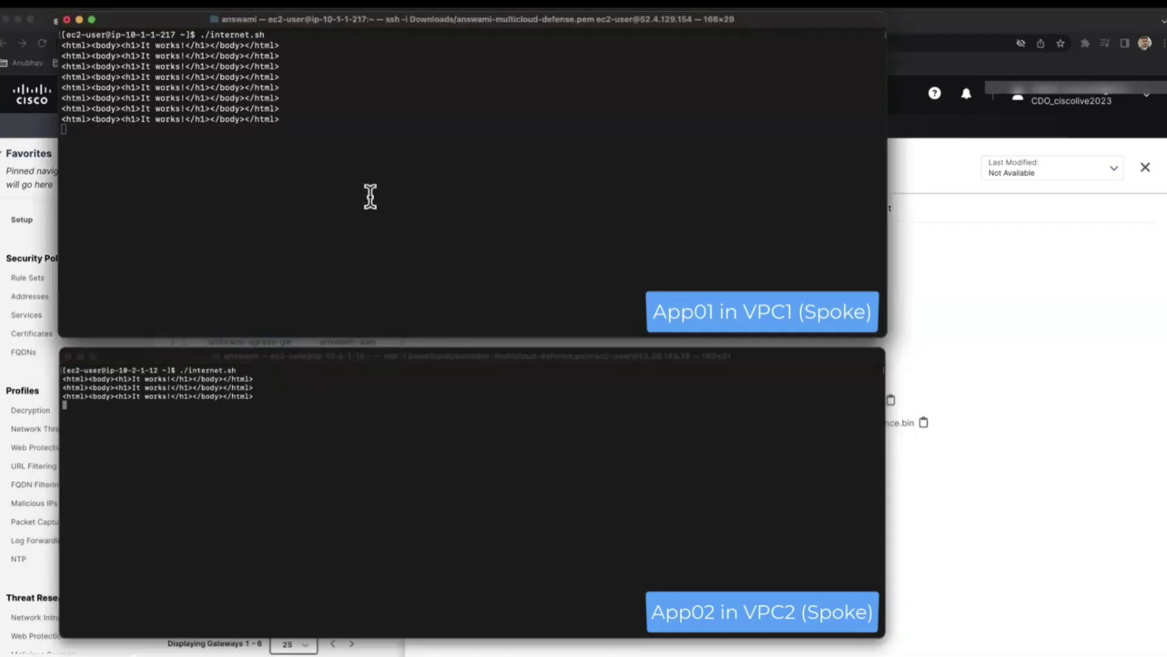
key(ctrl+z)
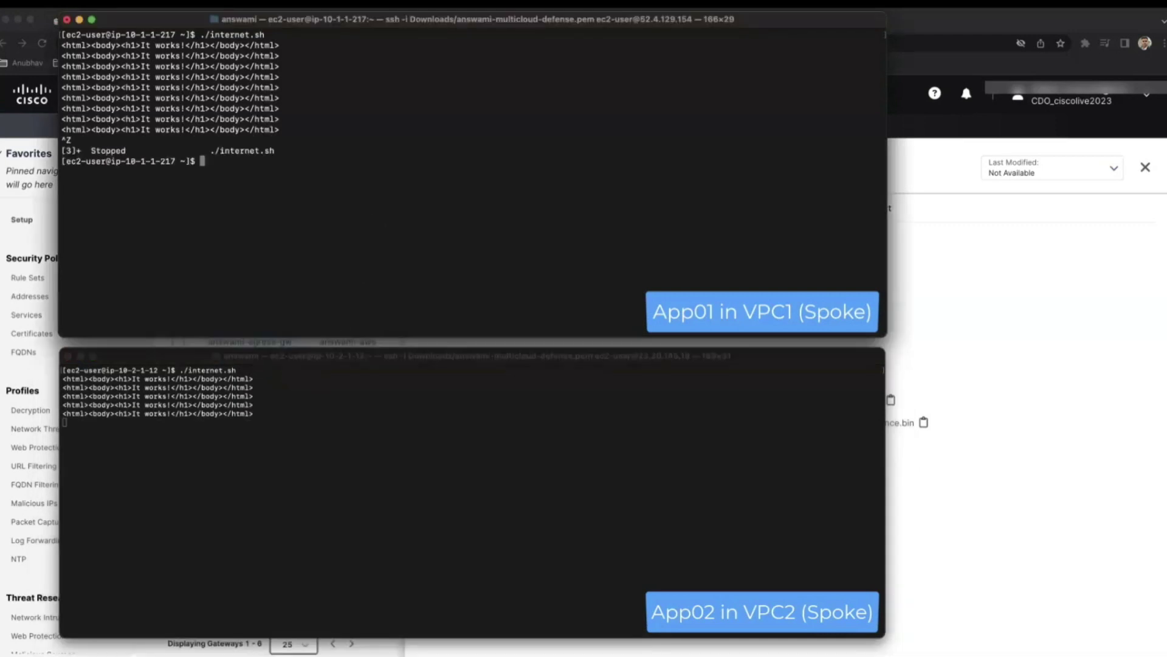
click(301, 428)
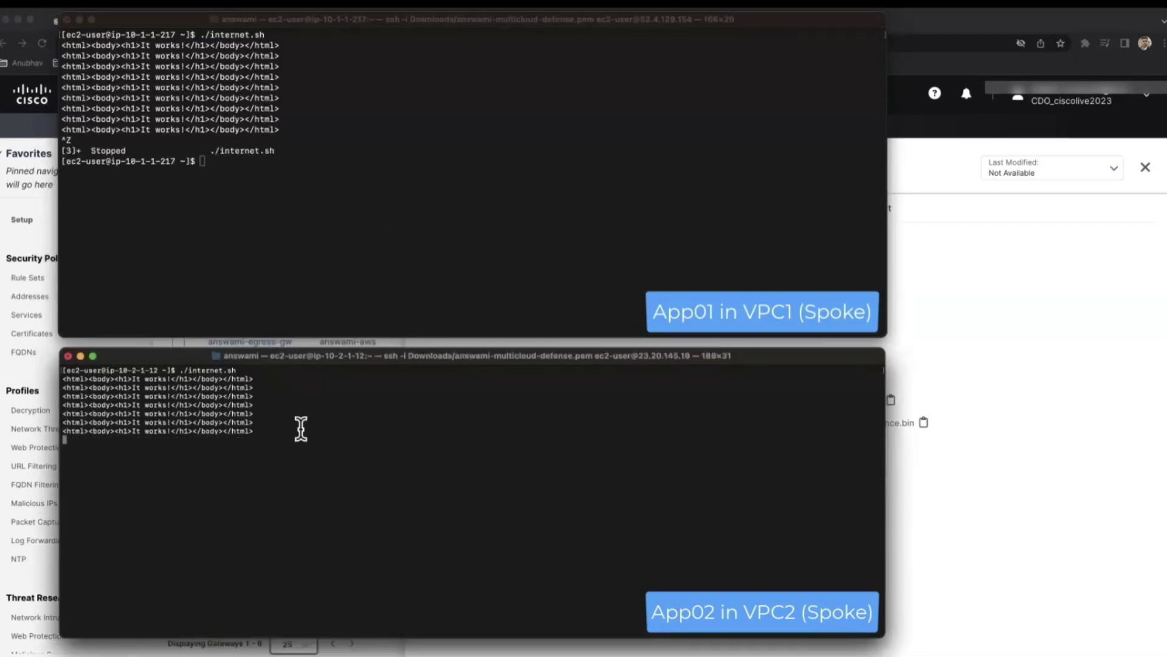
key(ctrl+z)
Run ./app02.sh on the App01 instance and ./app01.sh on the App02 instance to test traffic between the spoke VPCs.
click(320, 205)
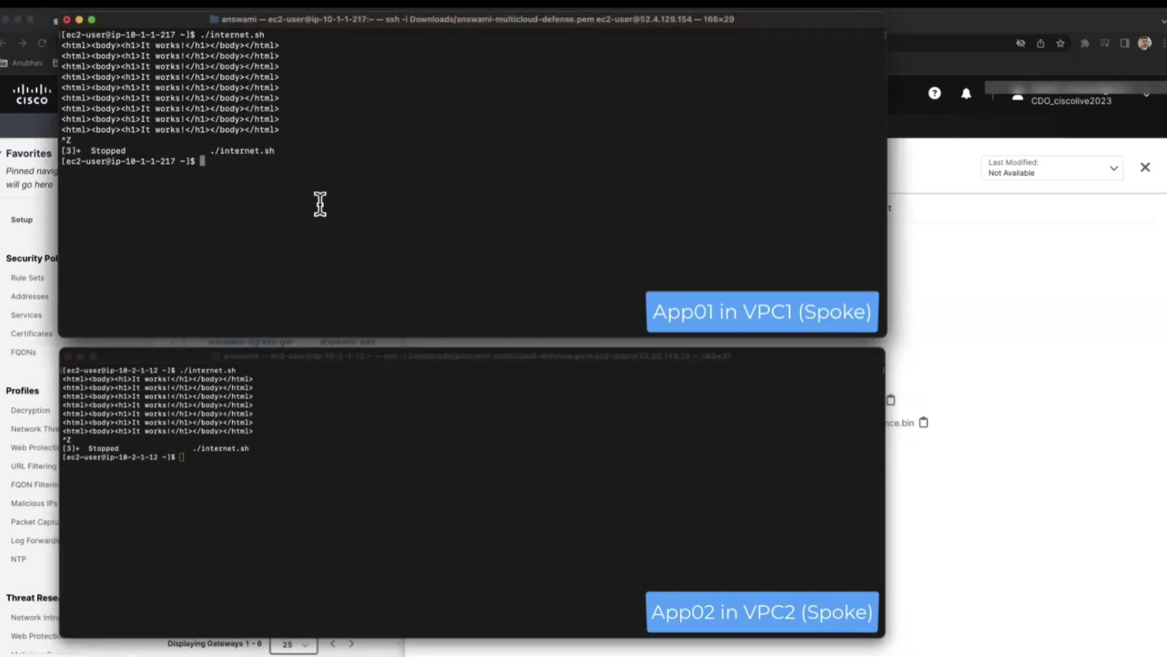
text(./app02.sh)
key(Return)
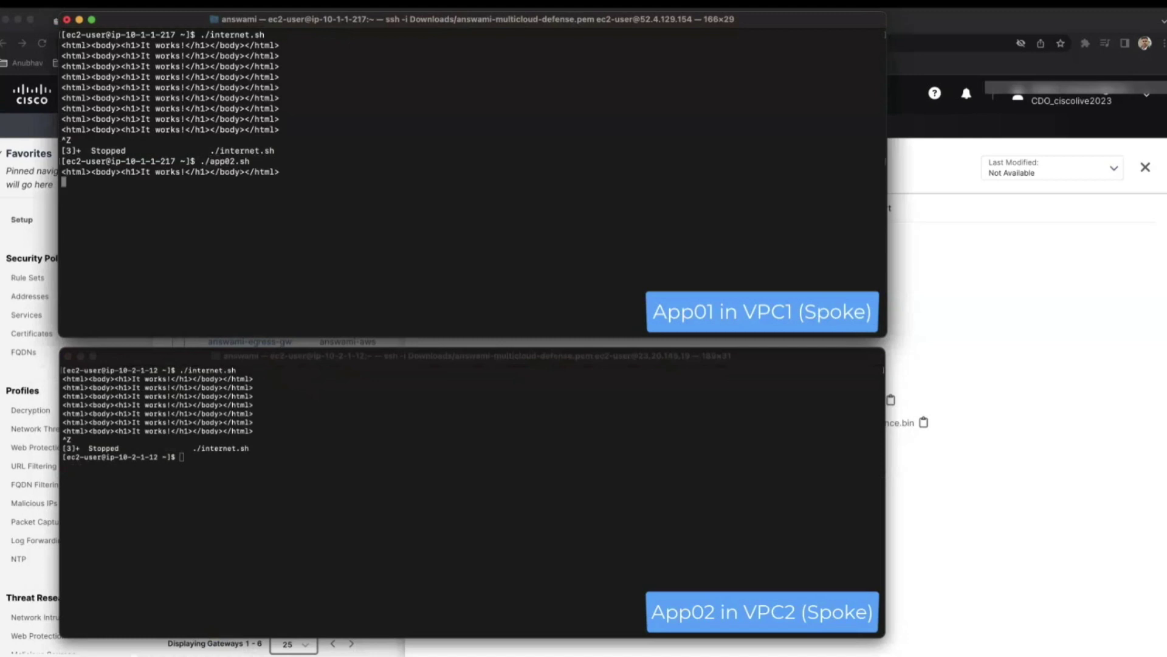
click(243, 472)
text(./app01.sh)
key(Return)
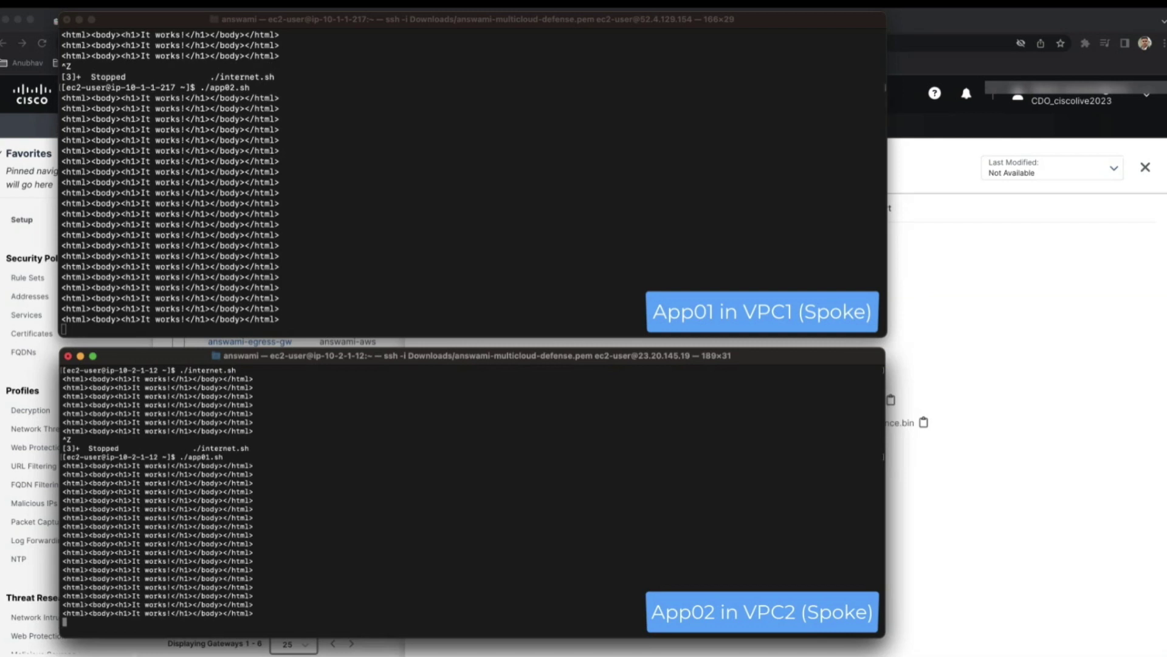
Suspend app02.sh on the App01 instance and app01.sh on the App02 instance.
click(400, 327)
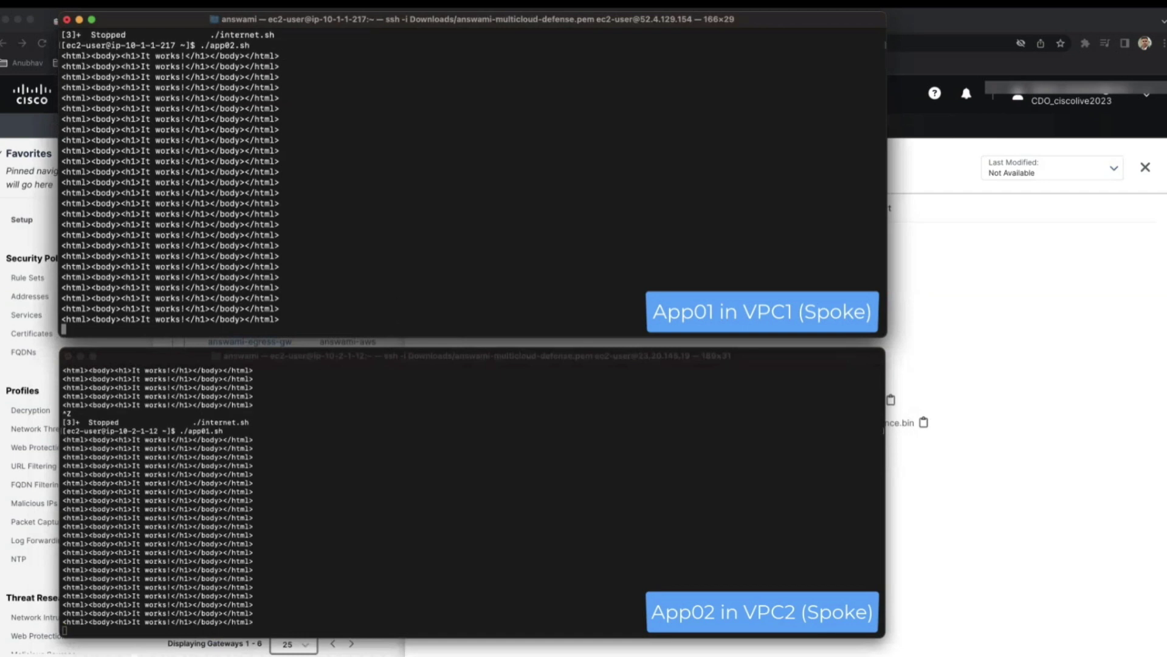
key(ctrl+z)
click(331, 518)
key(ctrl+z)
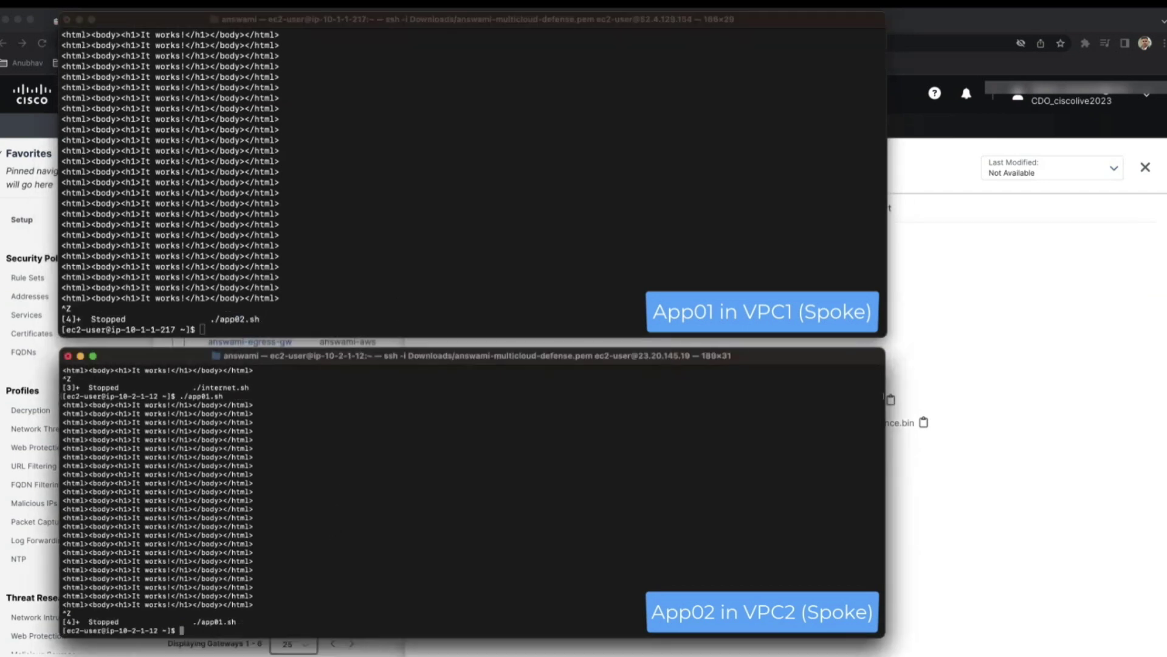
Switch to the AWS EC2 console in the browser, change the app02 instance's Name tag value to xyz and save it.
click(967, 451)
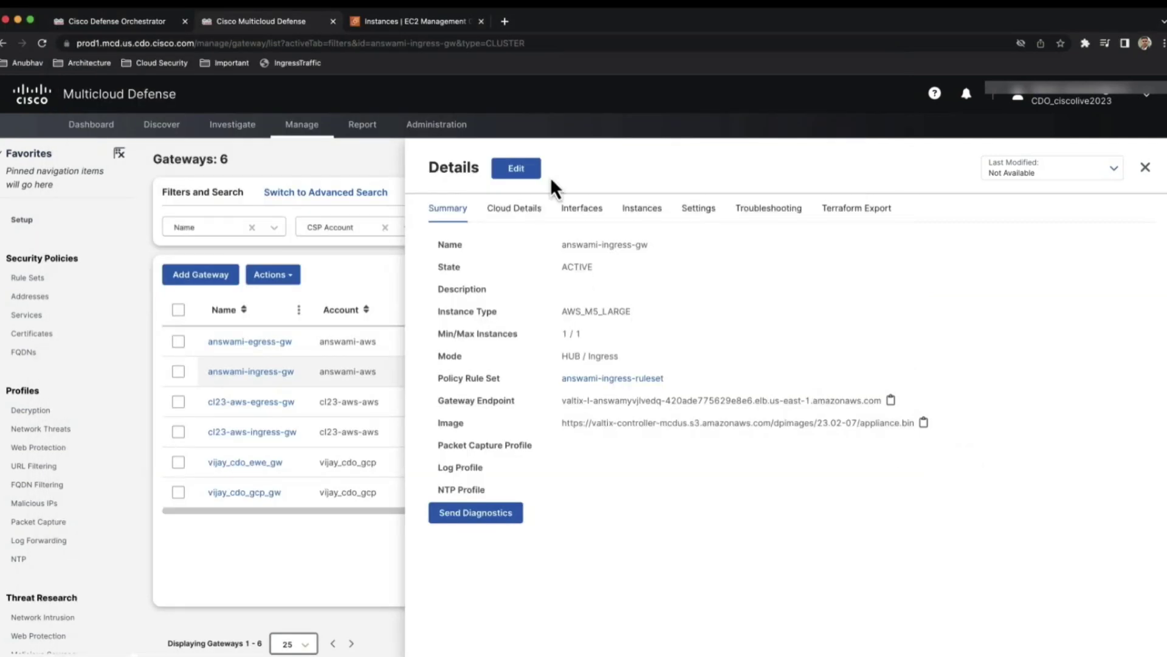
click(418, 24)
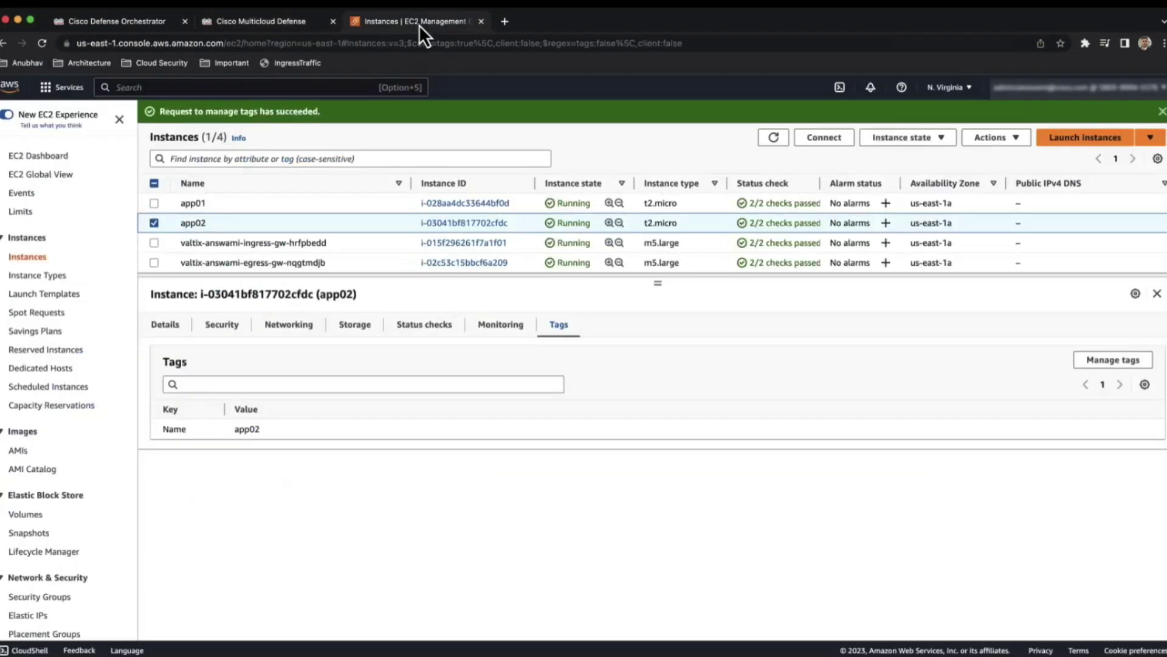
click(1107, 361)
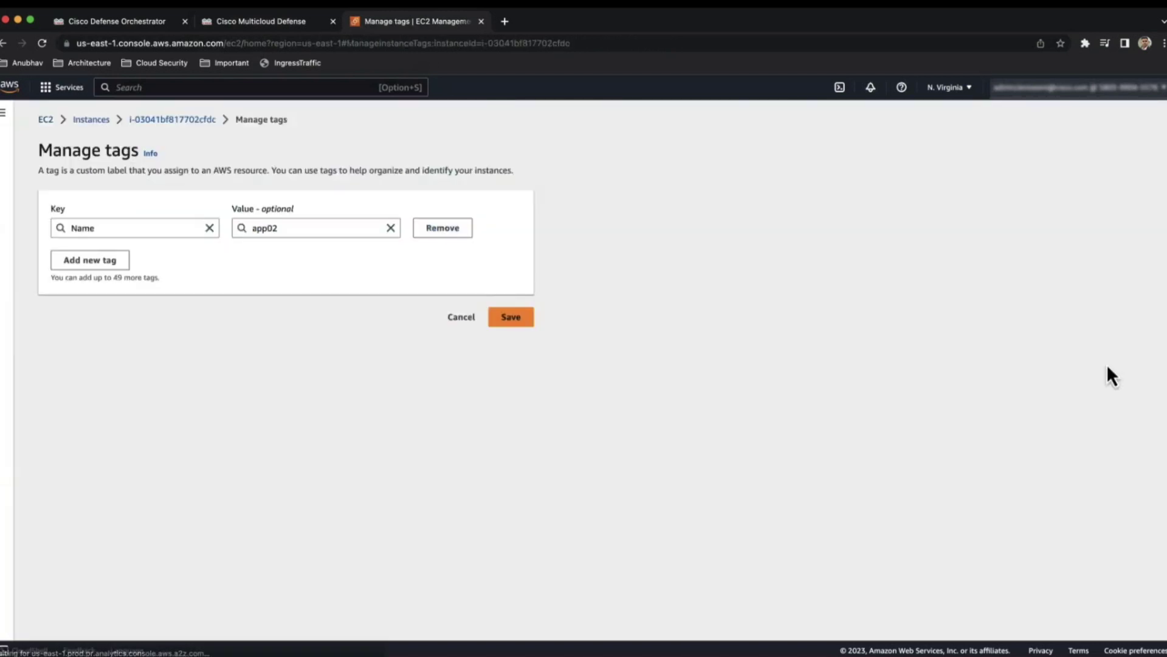
click(329, 228)
text(xyz)
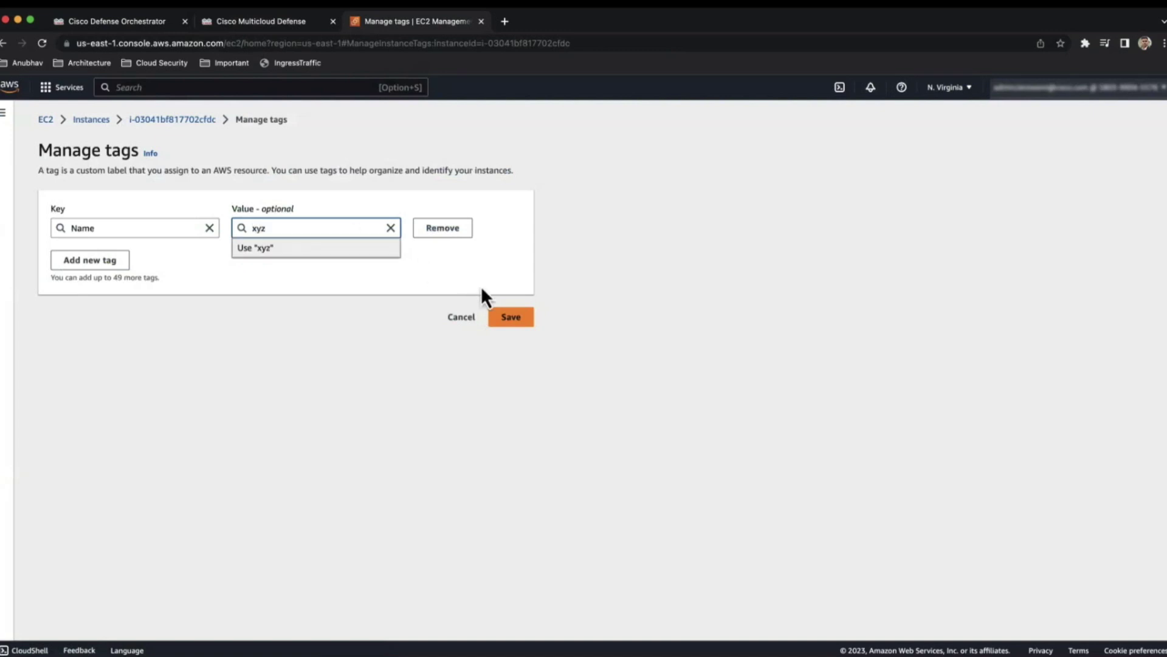
click(511, 319)
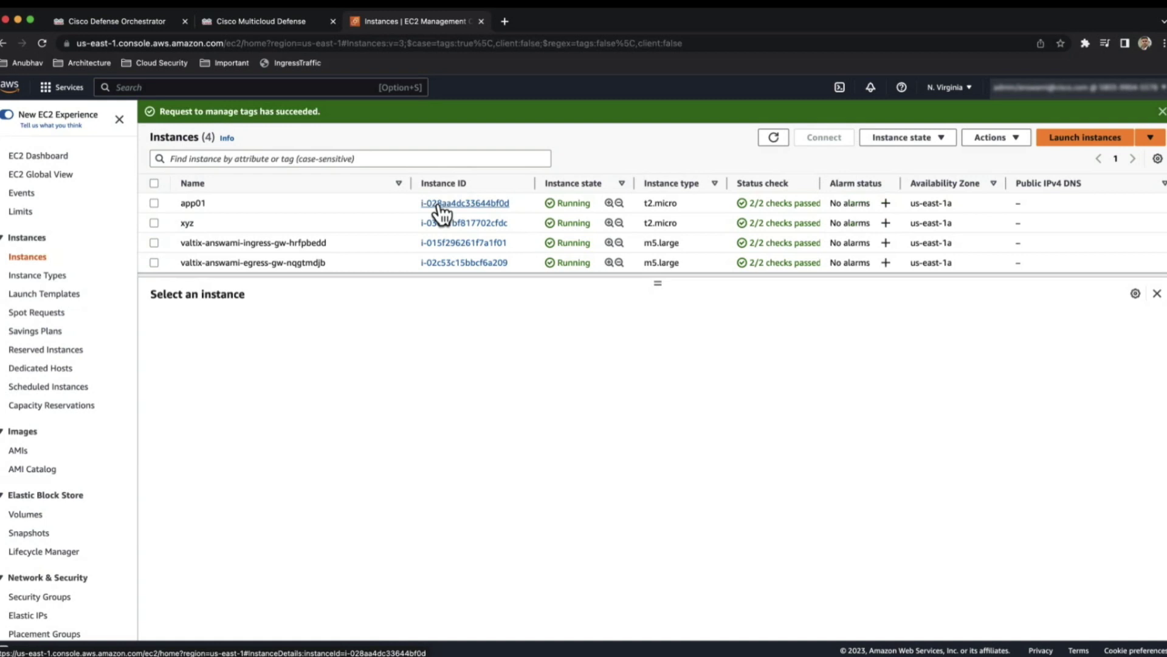
Switch back to Cisco Multicloud Defense and open the All Events list of the flow analytics.
click(268, 23)
mouse_move(239, 129)
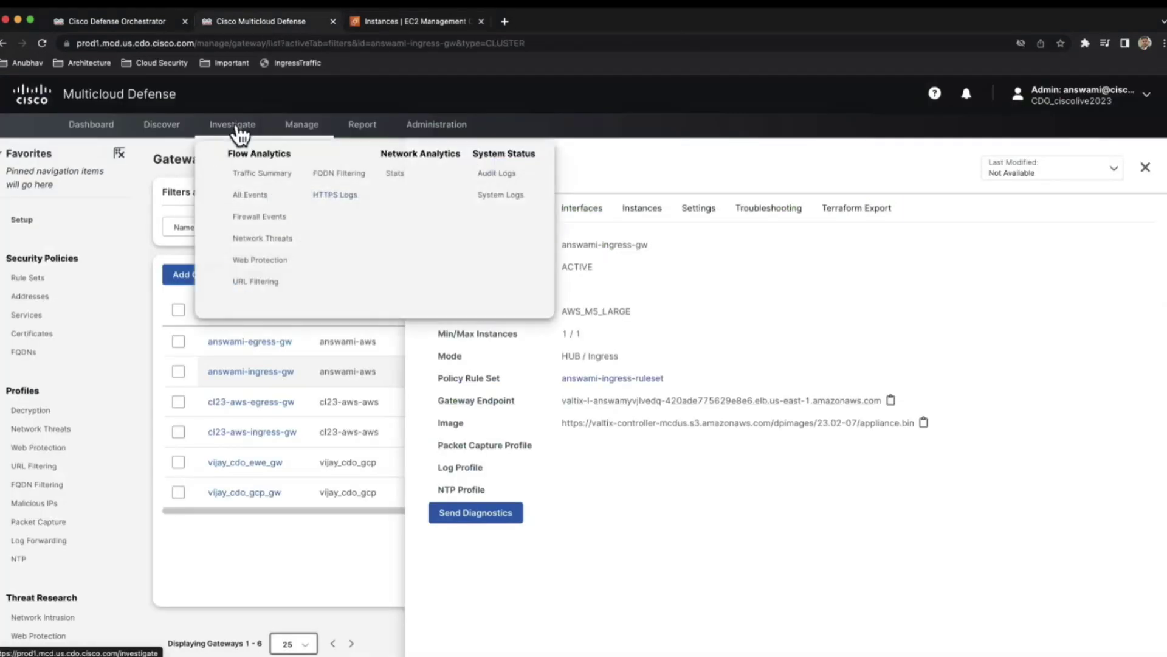
click(248, 194)
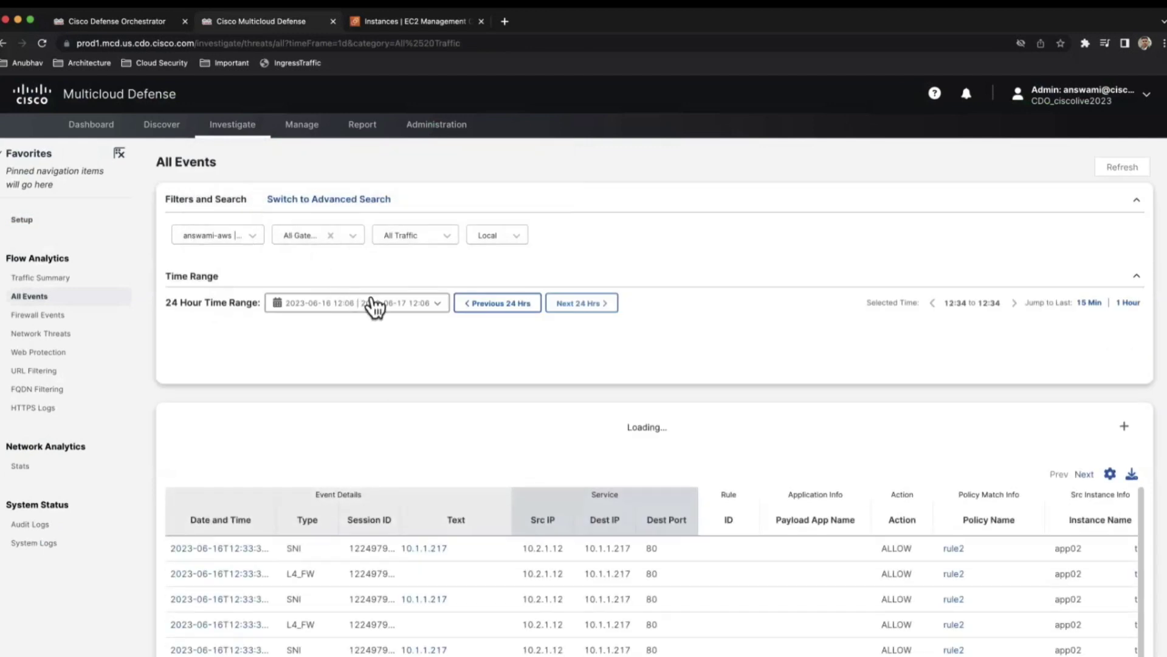
Switch to the terminal and rerun ./app02.sh on App01 and ./app01.sh on App02.
key(super+Tab)
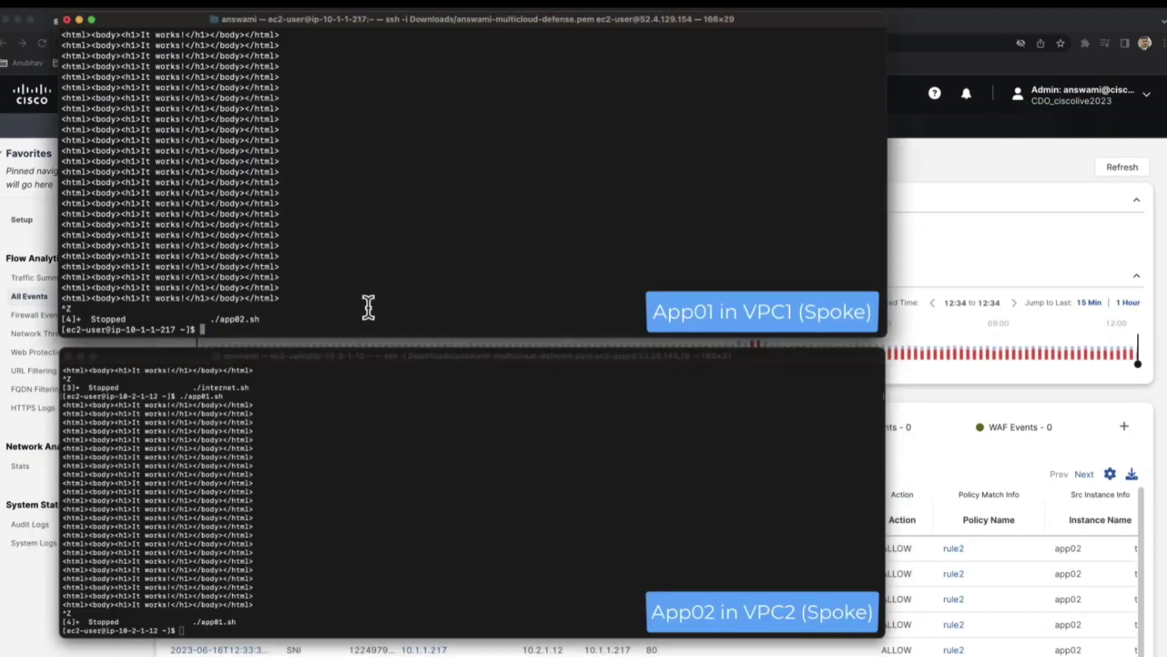
key(Up)
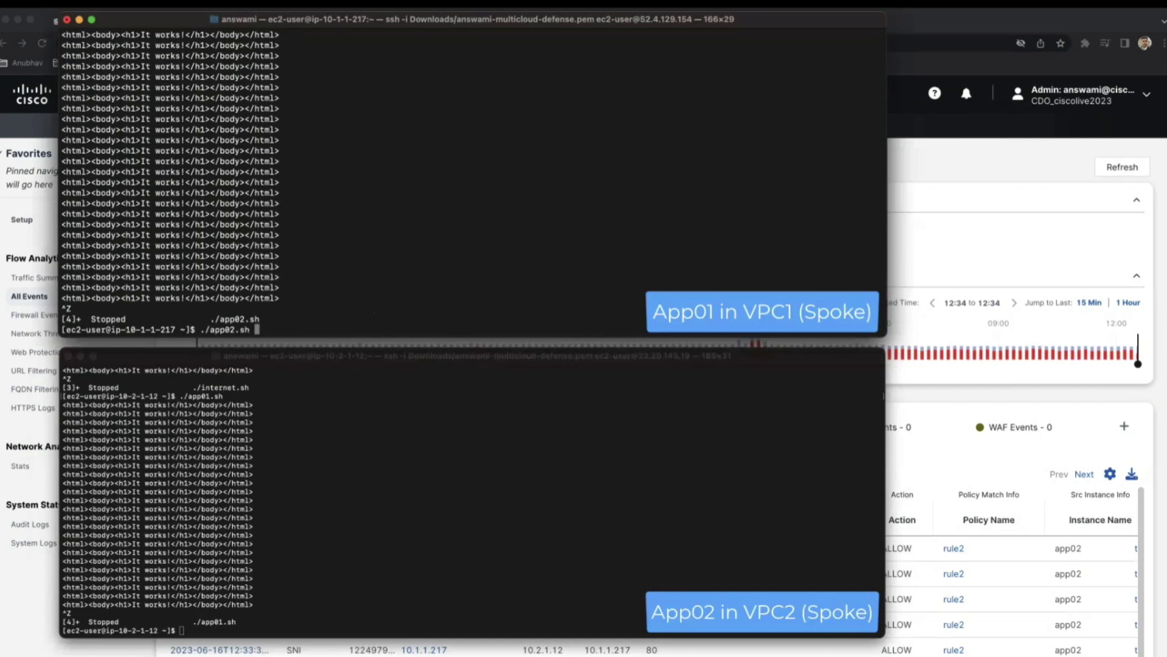
key(Return)
click(342, 534)
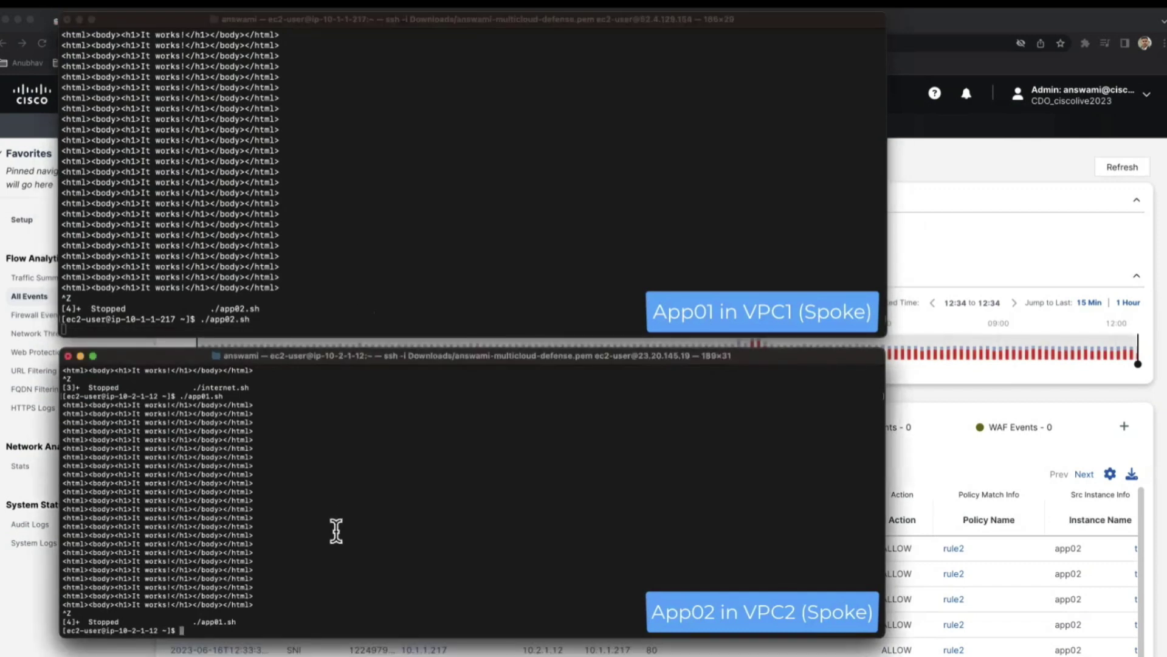
key(Up)
key(Return)
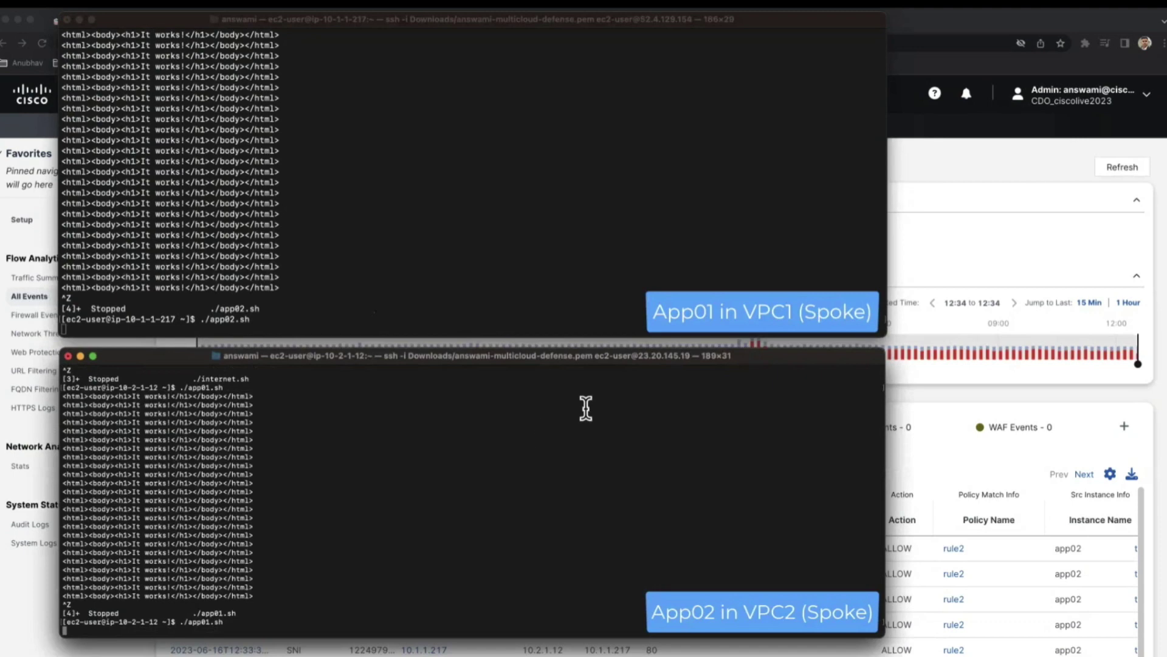
Return to Multicloud Defense and refresh the All Events list to check the latest traffic between the two apps.
click(946, 260)
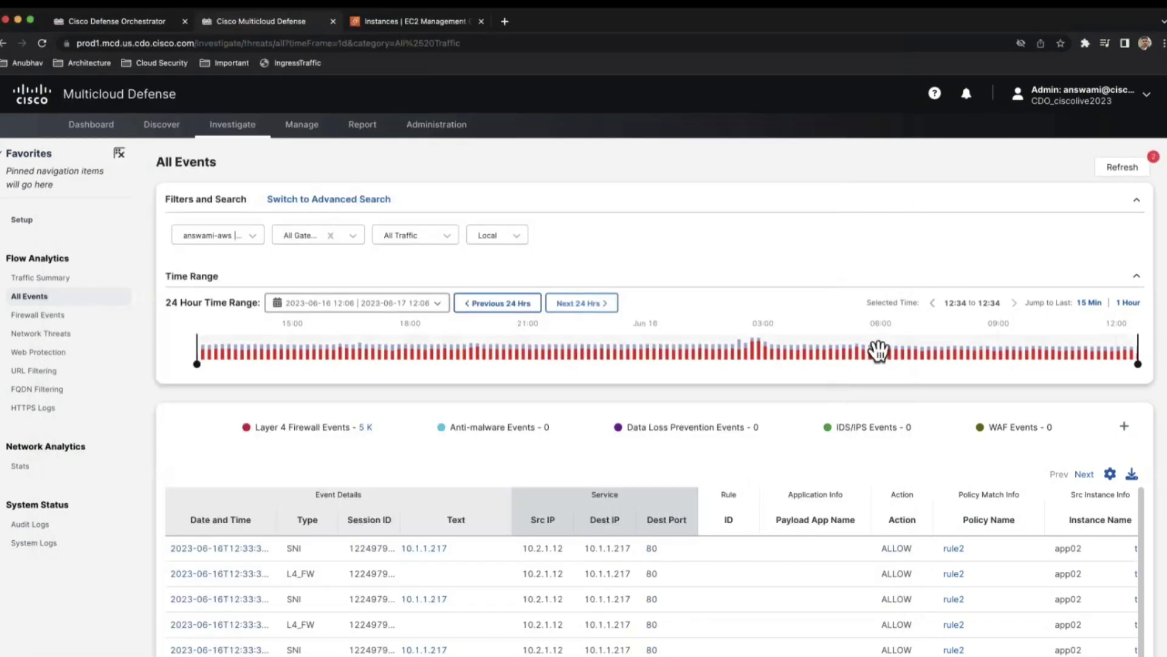
click(1103, 168)
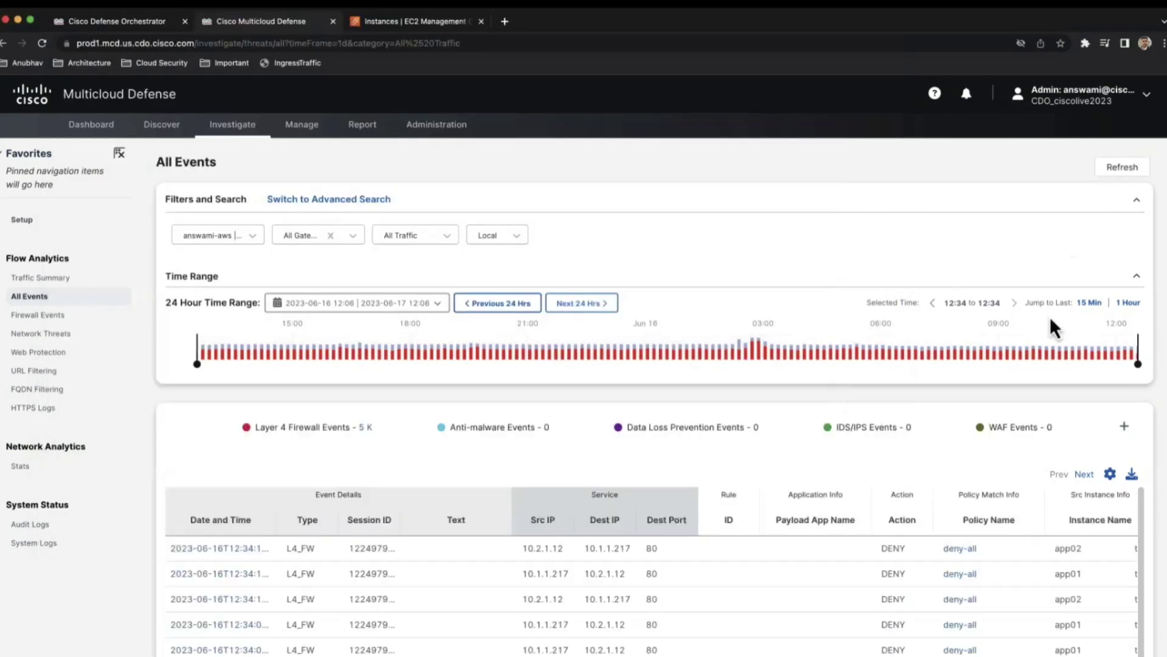